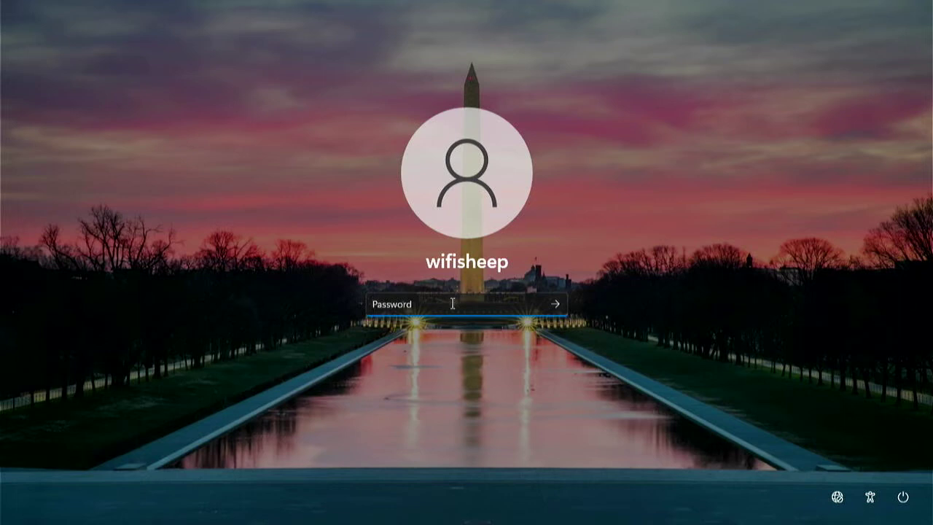
Sign in to Windows by entering the account password
type("•••••••••")
key("Return")
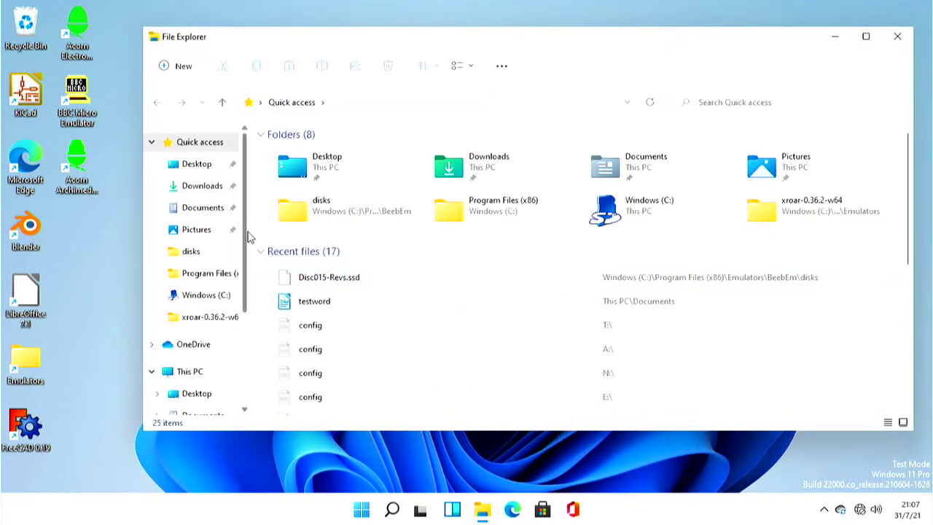
Show the contents of This PC in File Explorer and select the Windows (C:) drive
left_click_drag(247, 232, 248, 323)
left_click(208, 366)
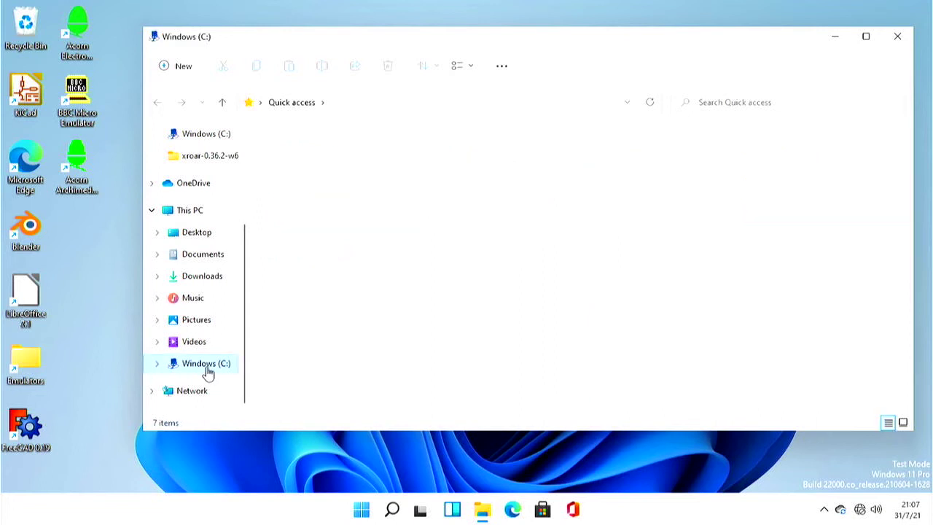
left_click(191, 210)
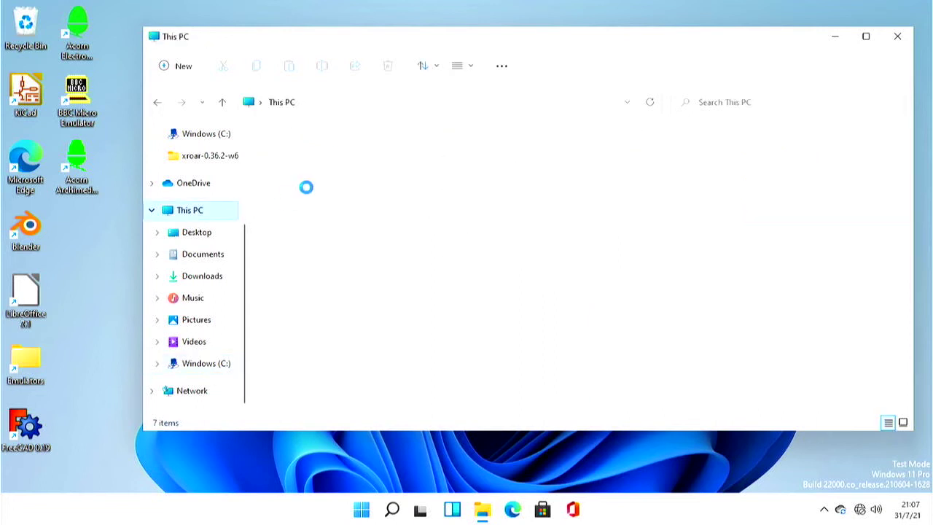
left_click(310, 260)
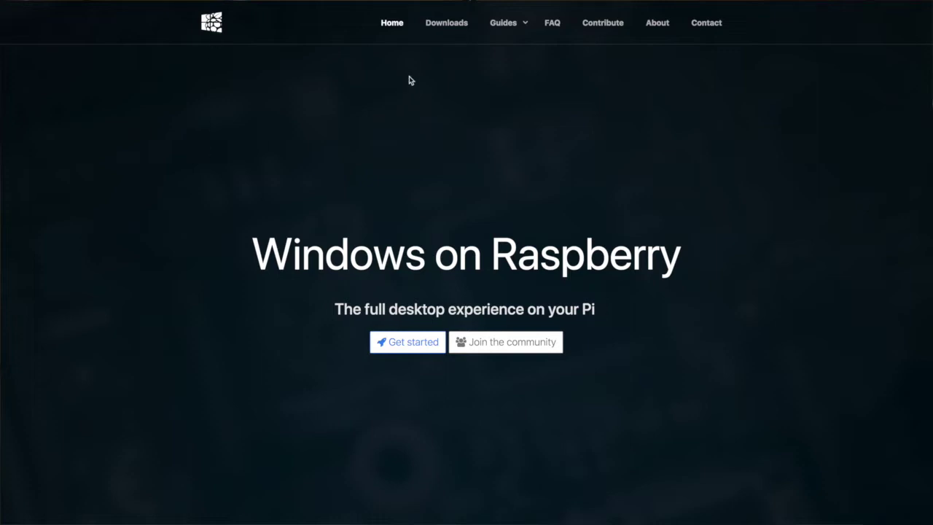
Open the Windows on Raspberry site's Downloads page and read through it down to the Boot partition mount utility and PiMon
left_click(447, 27)
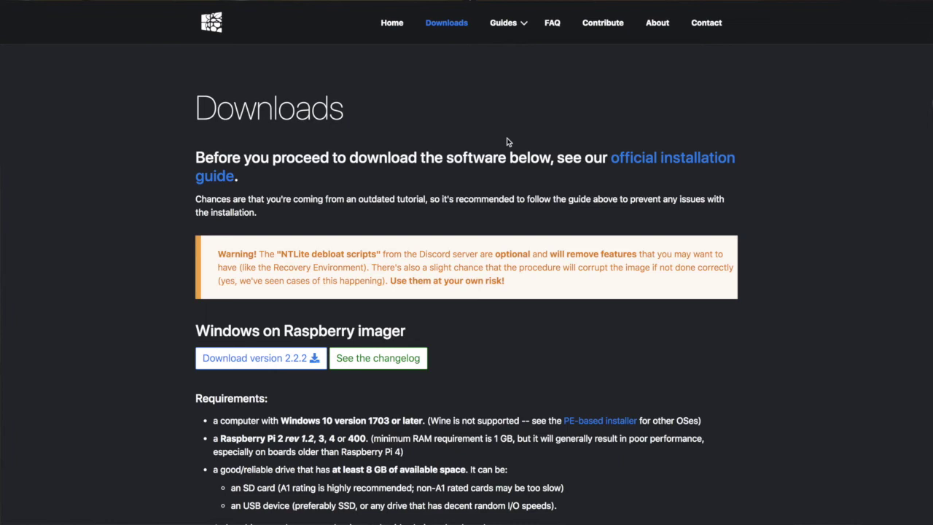
scroll(507, 141, "down", 1)
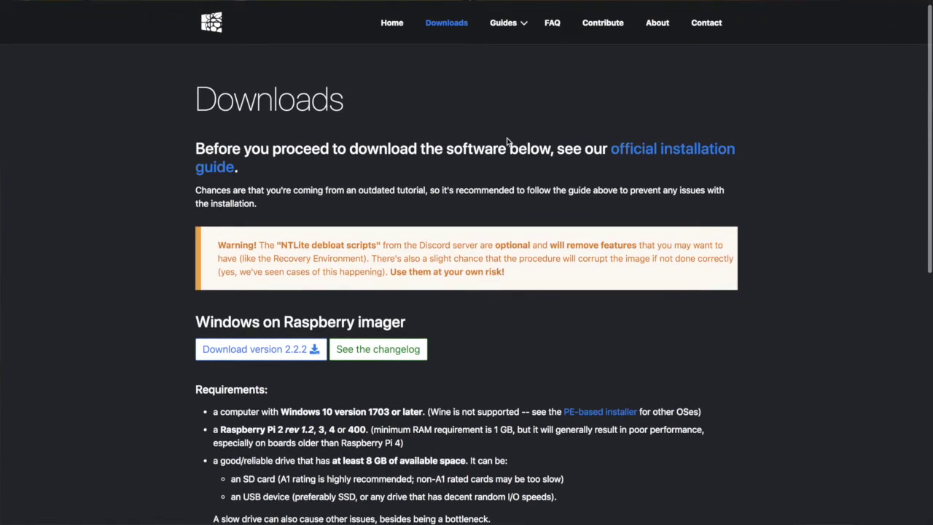
scroll(507, 141, "down", 2)
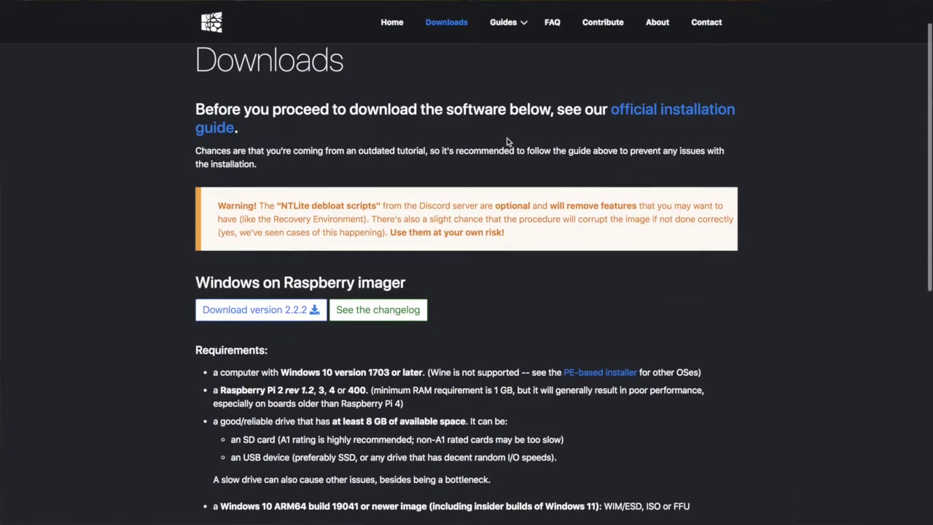
scroll(507, 142, "down", 4)
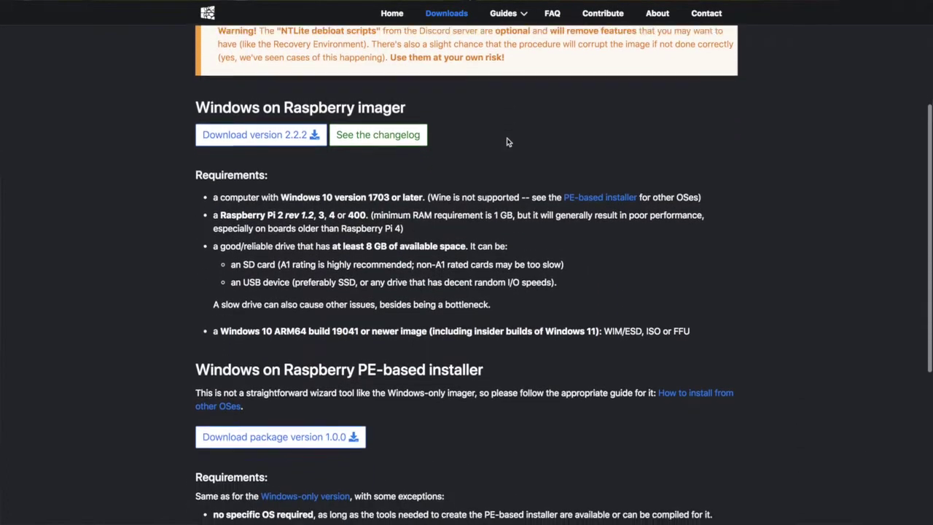
scroll(508, 142, "down", 5)
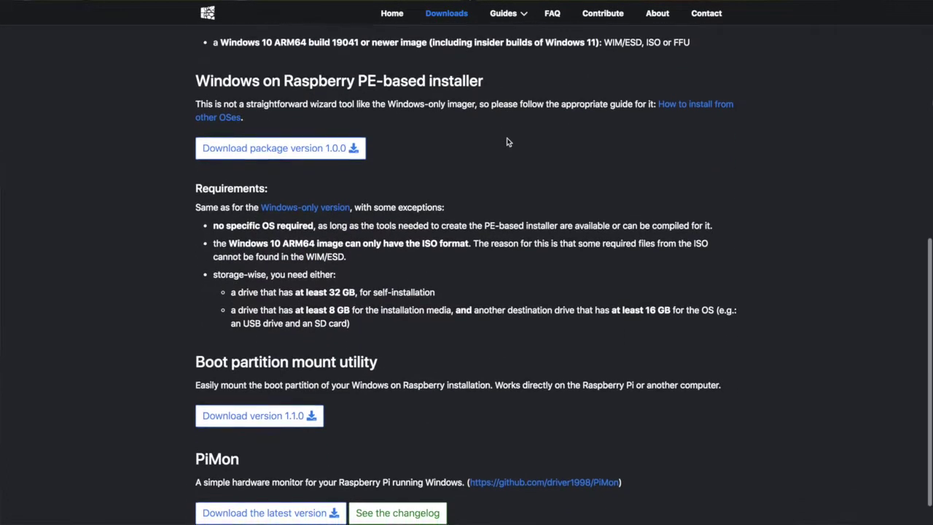
scroll(507, 142, "down", 4)
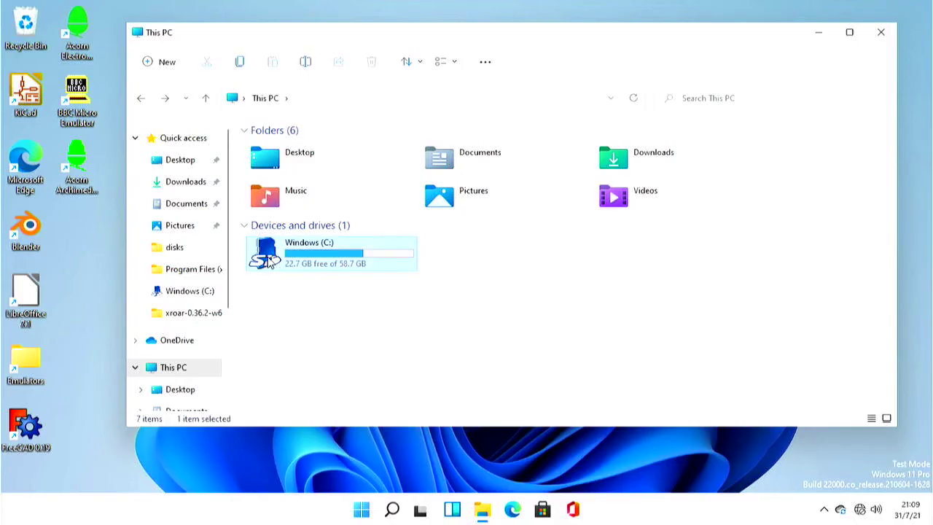
Open the Windows (C:) drive, look through its Program Files folder and return to the drive's root
double_click(306, 252)
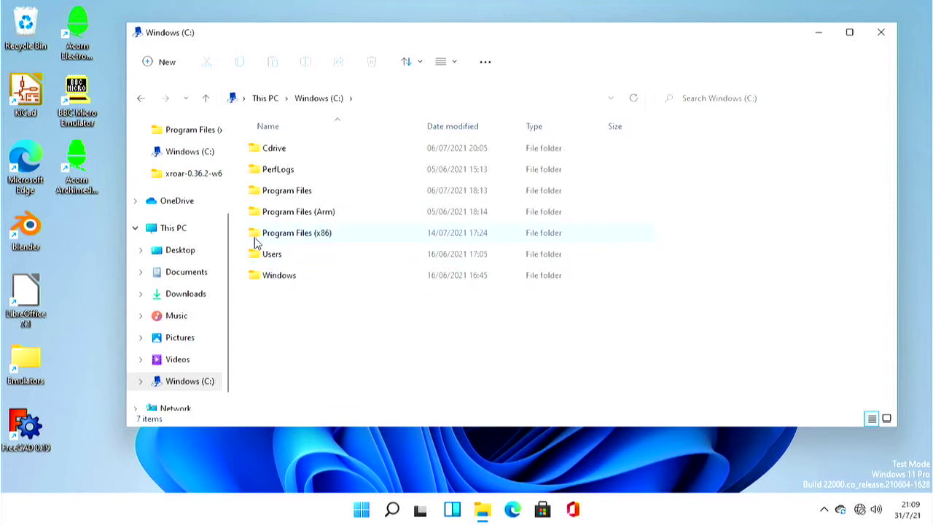
double_click(255, 191)
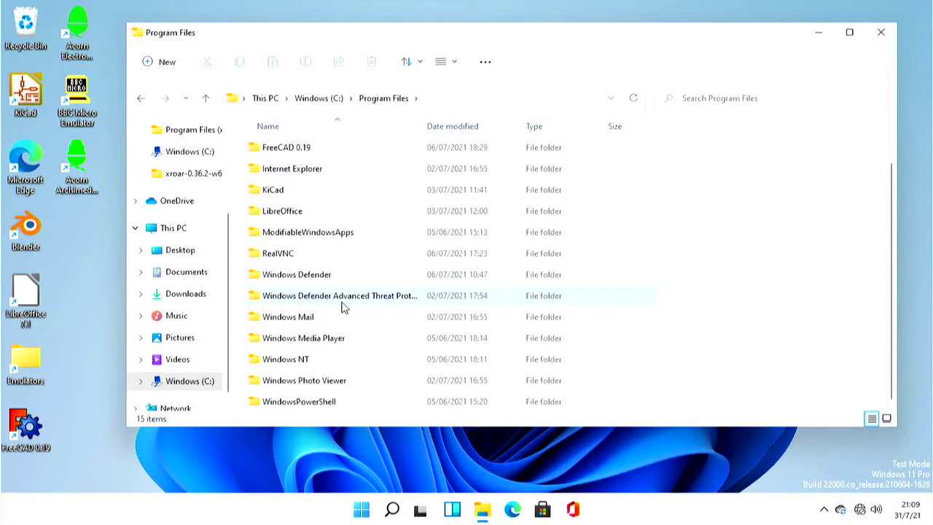
scroll(342, 306, "up", 1)
scroll(342, 306, "down", 1)
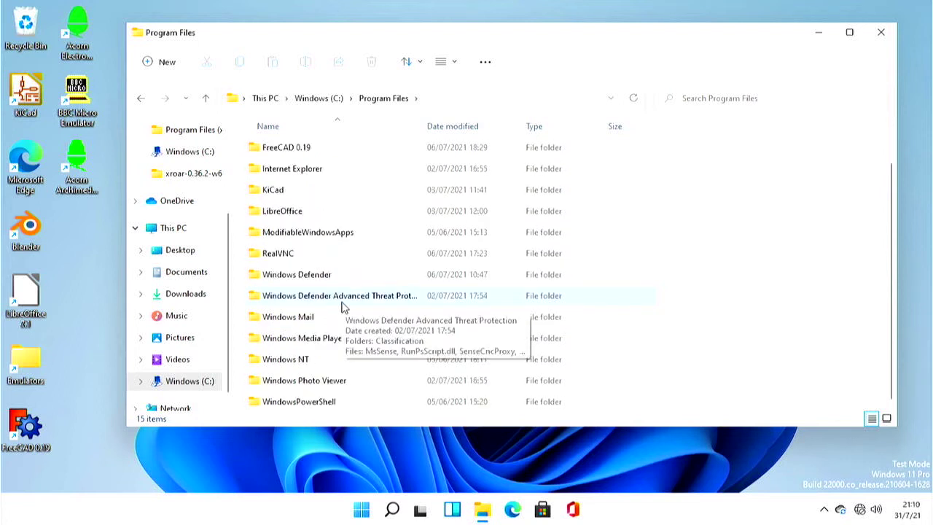
left_click(142, 99)
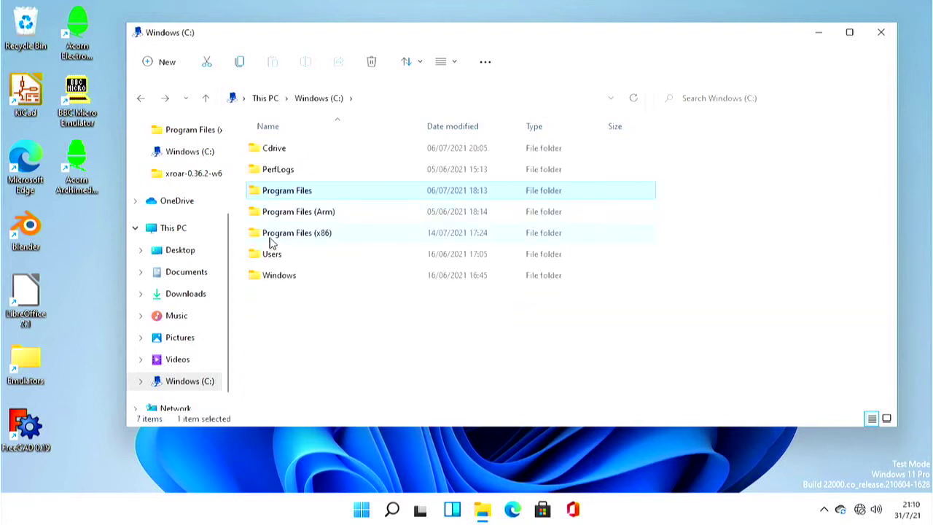
Open the Program Files (x86) folder and launch the WoR-Boot-Mounter application
left_click(284, 240)
double_click(285, 240)
scroll(362, 325, "down", 2)
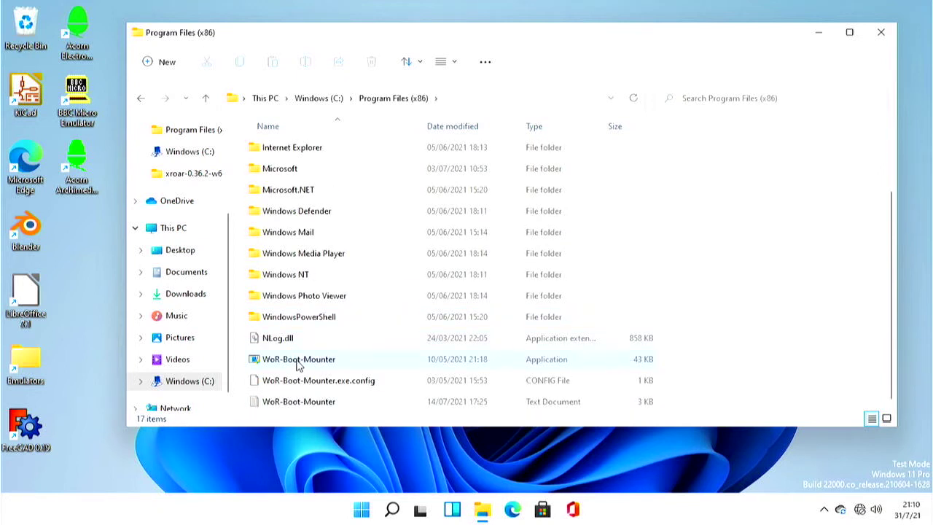
left_click(268, 364)
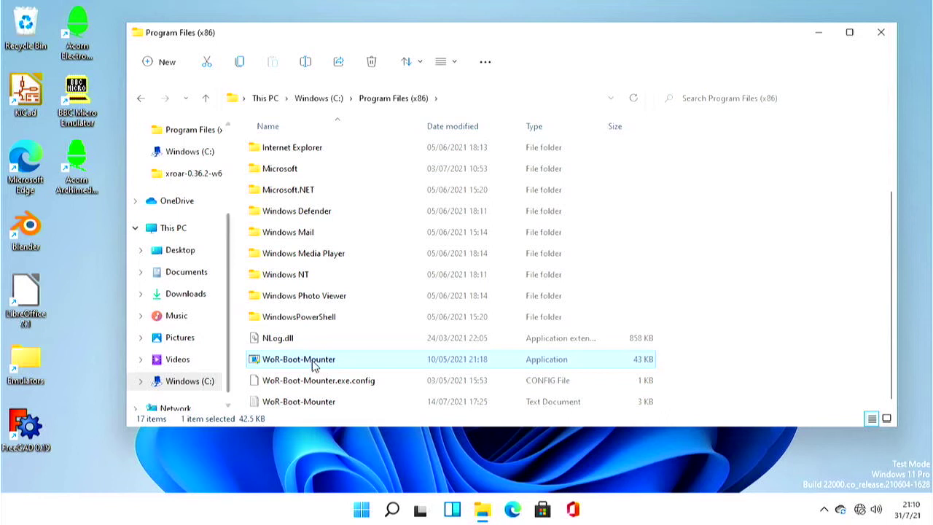
mouse_move(289, 367)
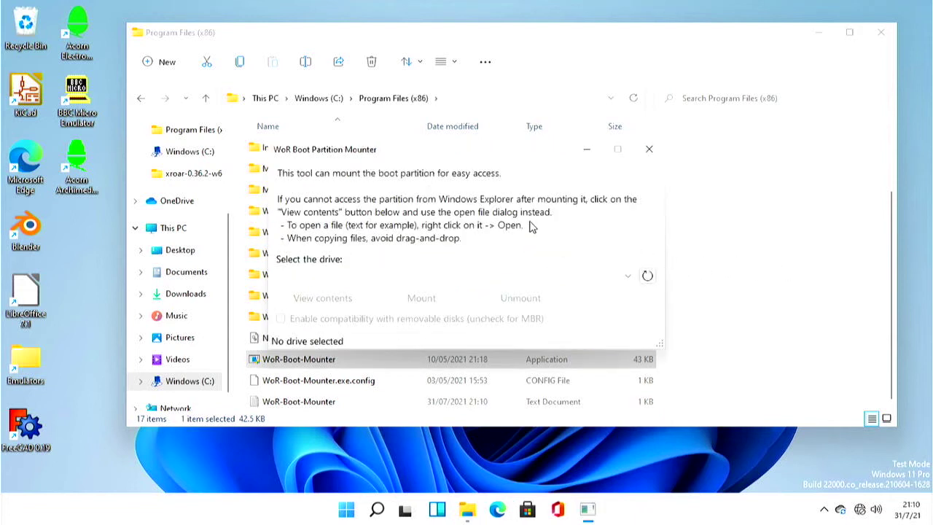
Choose the Disk 0 Generic USD00 SD Card drive and view the contents of its boot partition
left_click(478, 274)
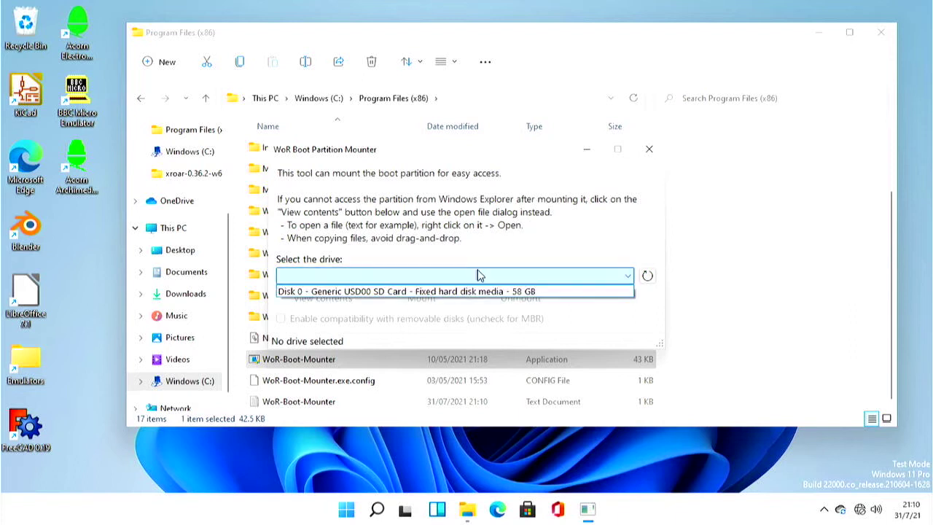
left_click(387, 292)
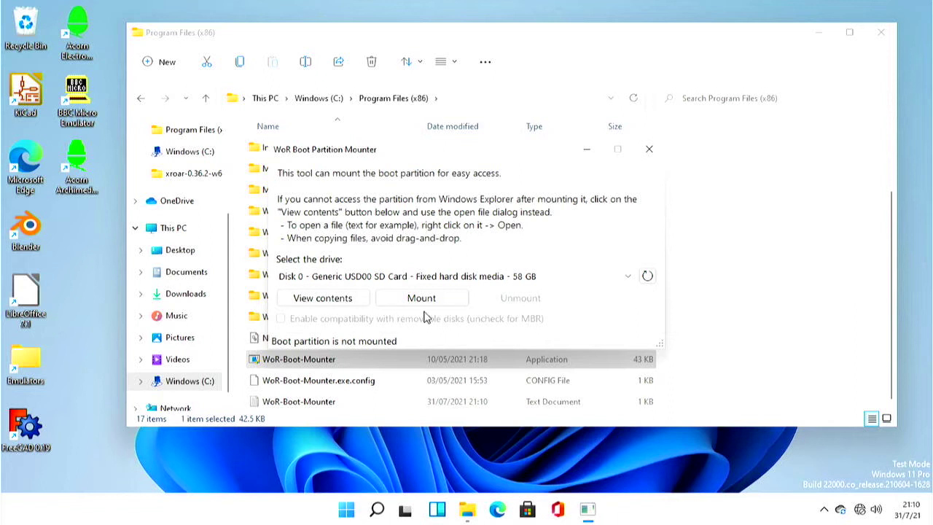
left_click(338, 304)
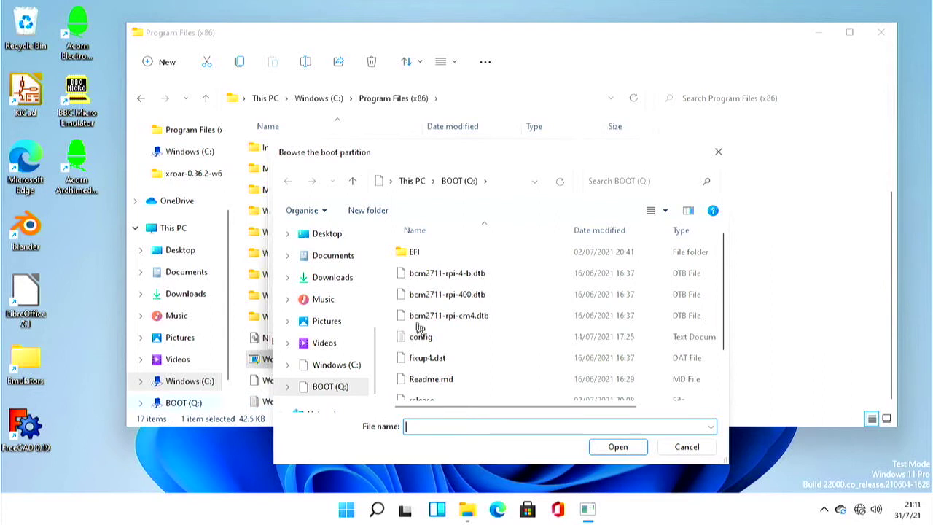
left_click_drag(614, 160, 679, 70)
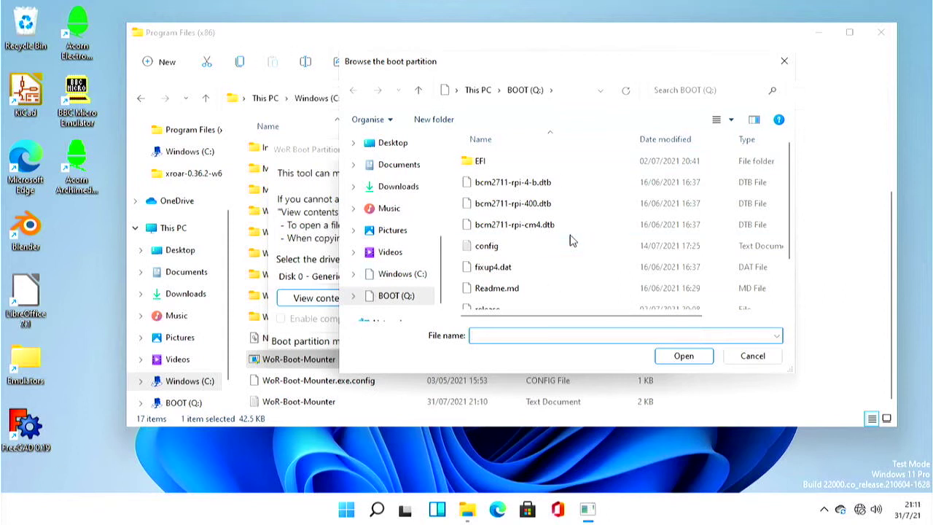
Open the config text file from the boot partition in Notepad
left_click(487, 247)
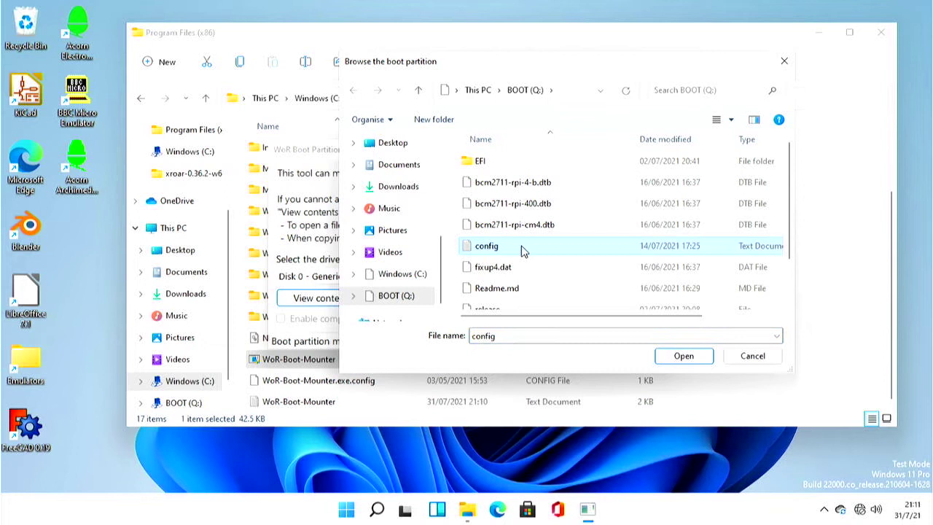
double_click(492, 248)
right_click(495, 248)
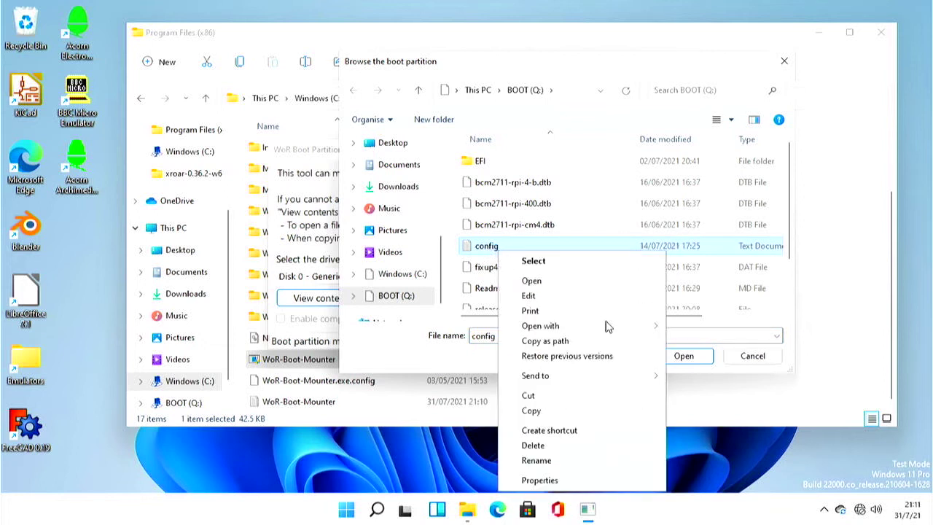
mouse_move(609, 332)
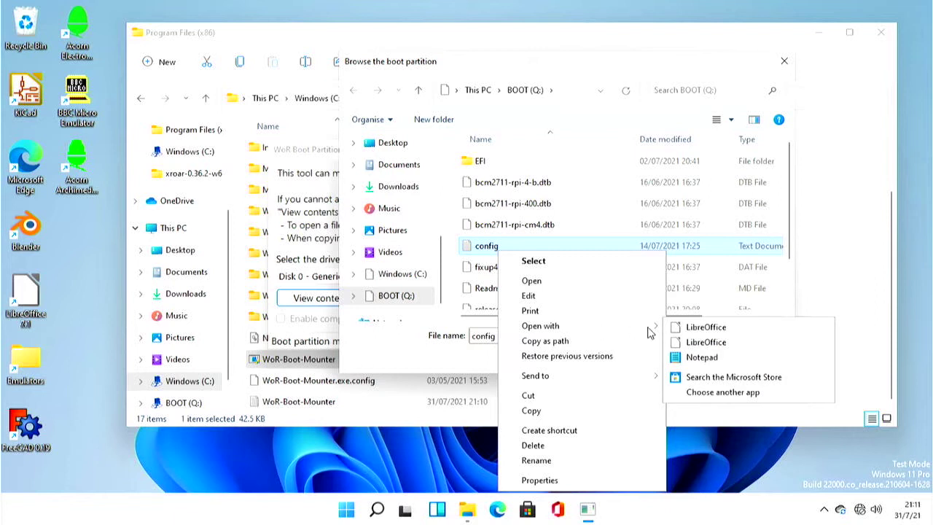
left_click(704, 358)
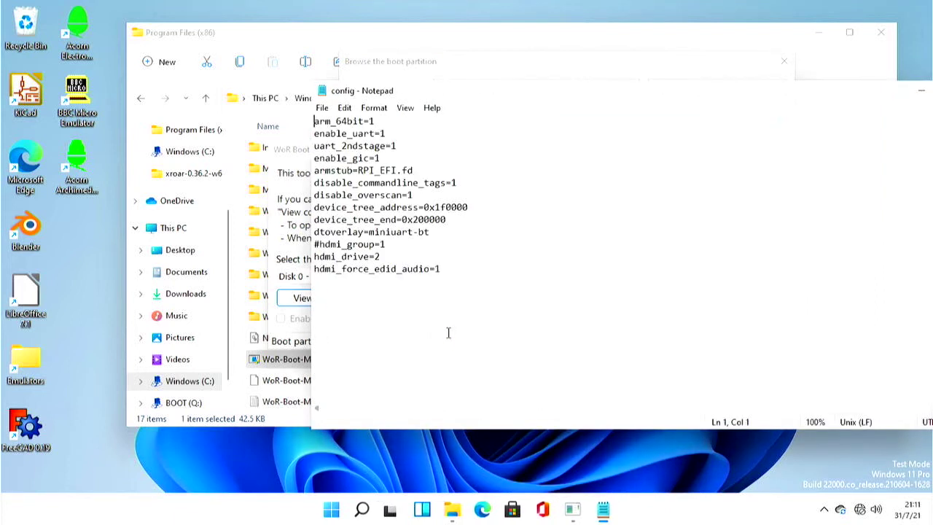
Examine the HDMI settings at the end of the config file, then close it without editing
left_click_drag(571, 97, 456, 59)
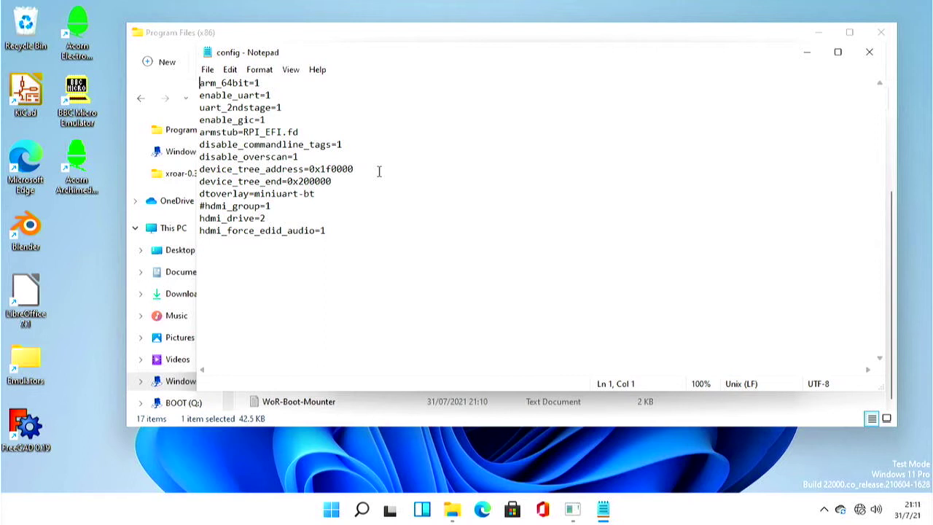
left_click(345, 235)
key("Up")
key("Right")
key("Right")
key("Right")
left_click(862, 53)
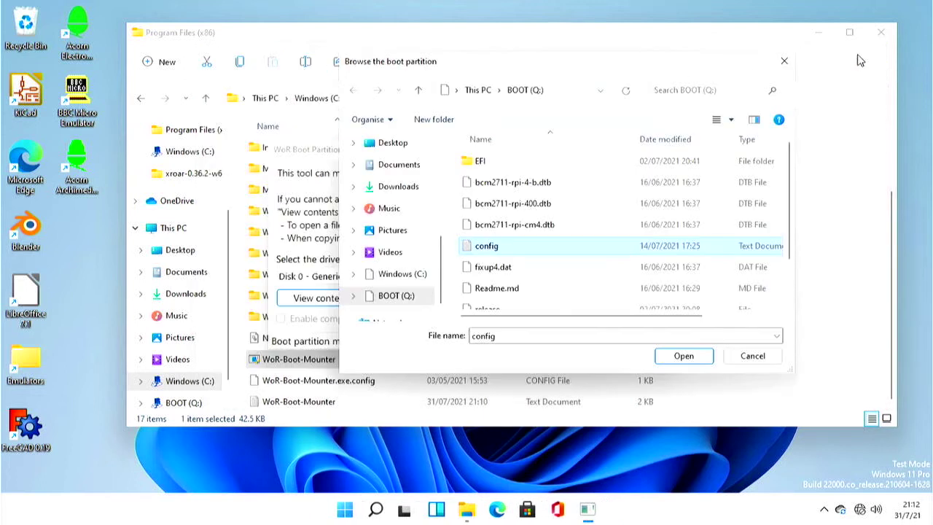
Look through the files on the BOOT (Q:) partition and dismiss the browse dialog
scroll(569, 260, "down", 1)
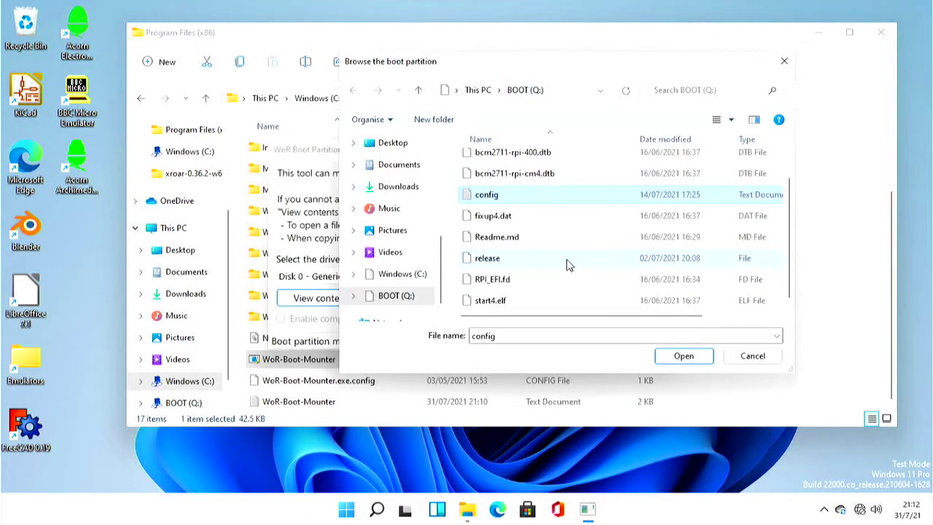
scroll(529, 284, "up", 1)
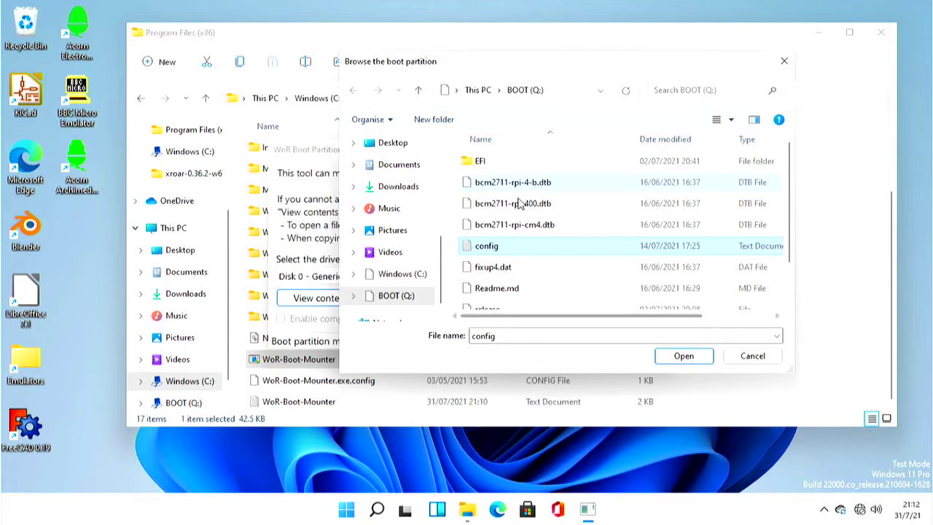
scroll(519, 207, "down", 1)
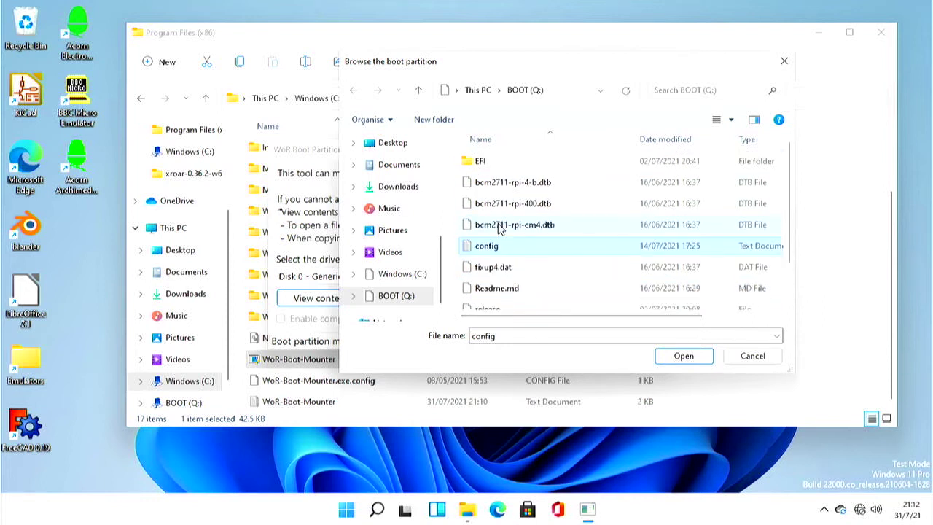
scroll(502, 281, "up", 1)
scroll(590, 218, "down", 1)
scroll(531, 282, "up", 1)
left_click(754, 358)
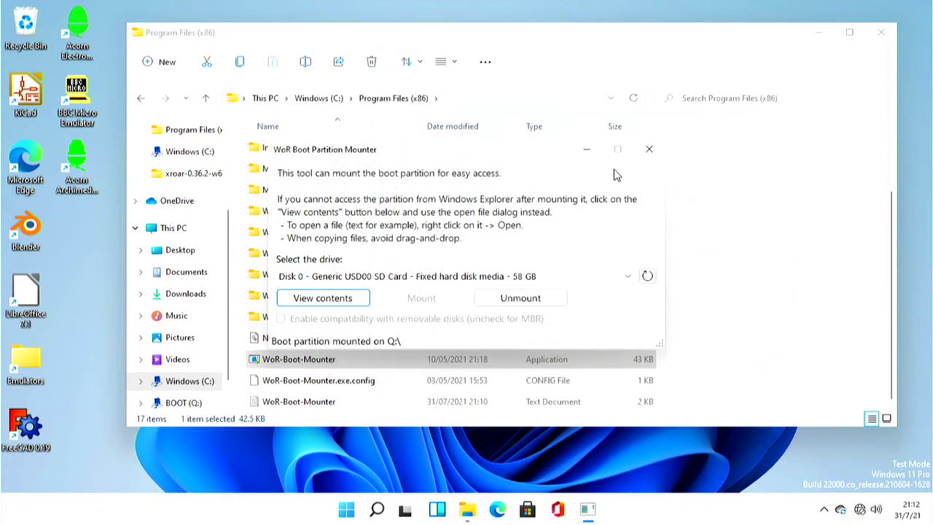
Unmount the boot partition and try to open the BOOT (Q:) drive in File Explorer
left_click(515, 302)
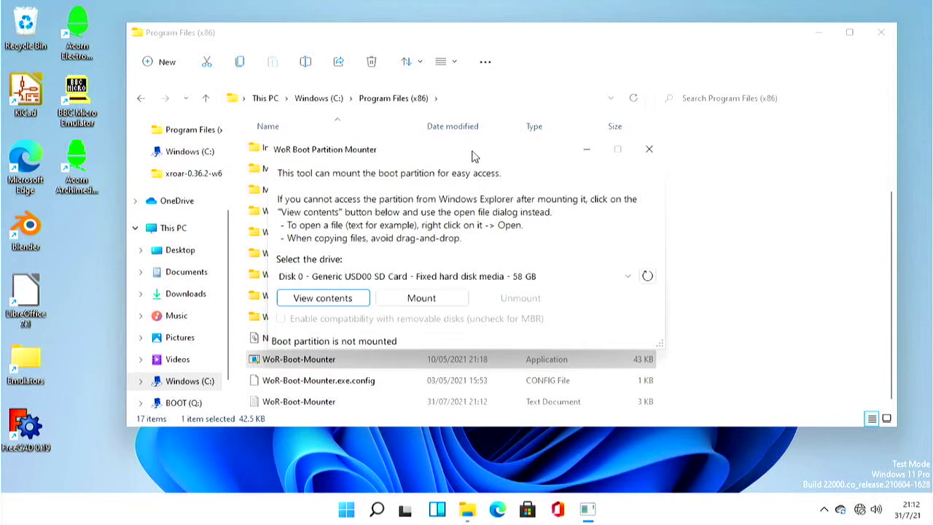
left_click_drag(470, 151, 500, 140)
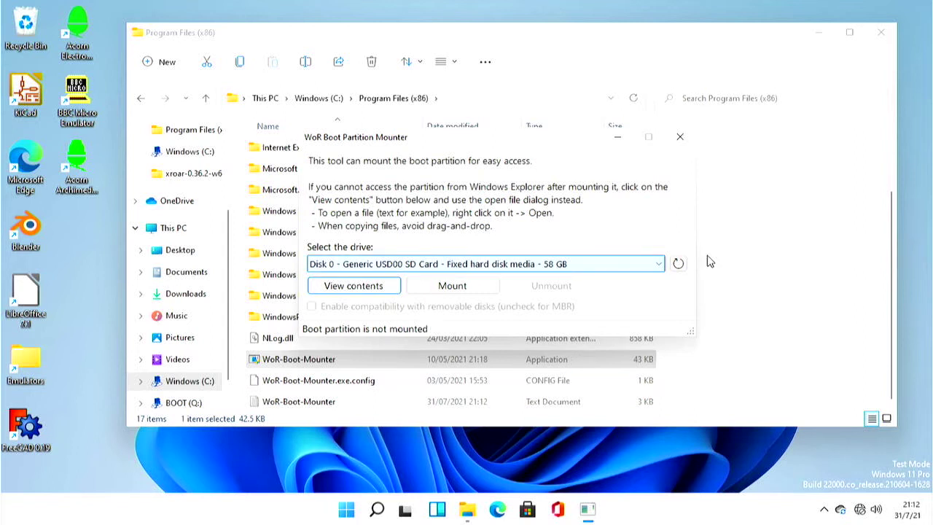
left_click_drag(495, 149, 469, 146)
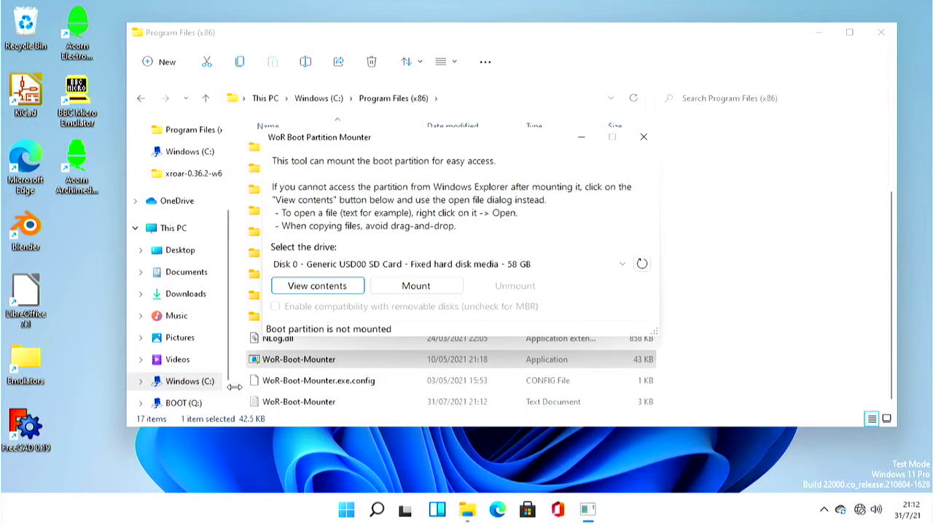
left_click(188, 403)
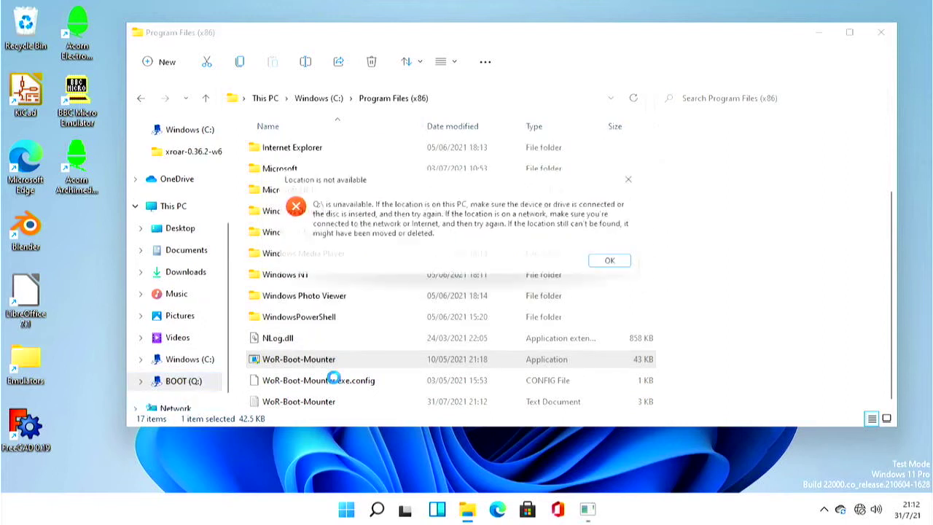
Dismiss the drive error, close WoR Boot Partition Mounter, and reposition the Program Files (x86) window
left_click(621, 263)
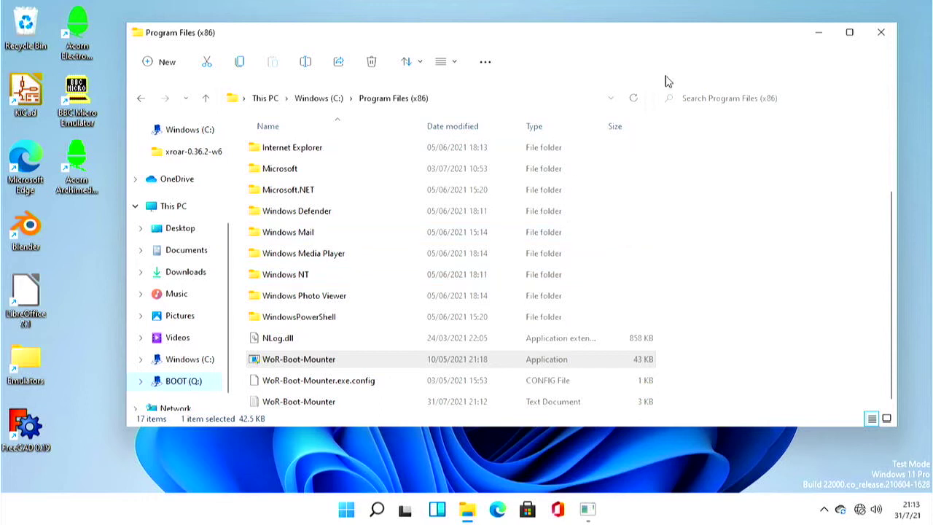
left_click_drag(647, 46, 624, 189)
left_click(548, 145)
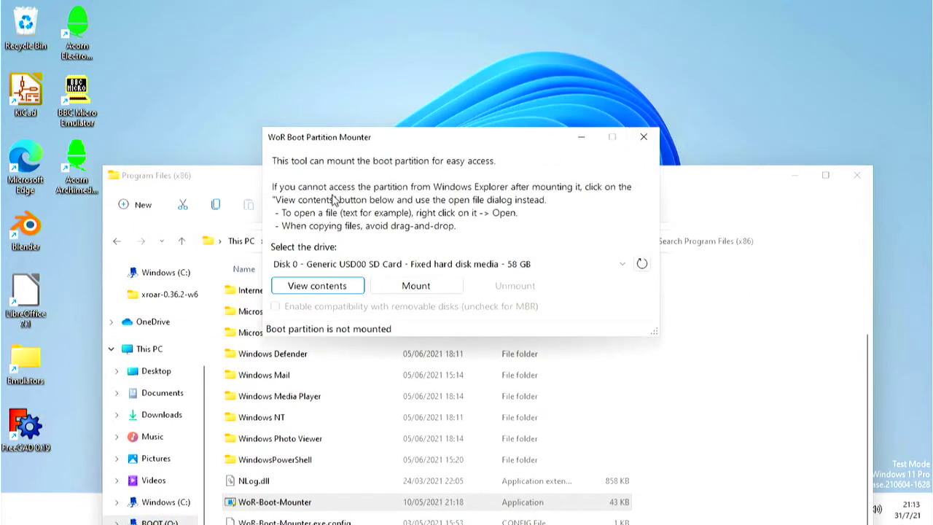
left_click(645, 139)
left_click_drag(513, 183, 533, 79)
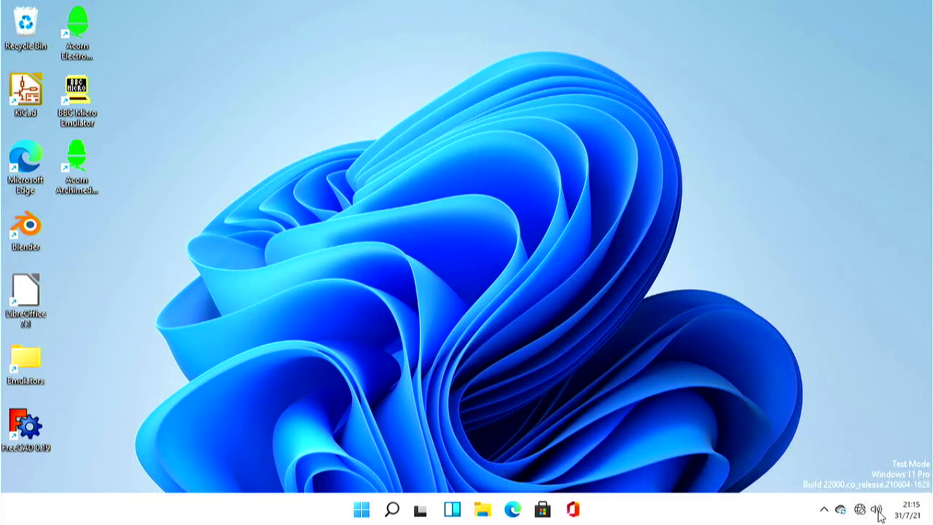
Open the Sound page of the system settings from the quick settings
left_click(877, 510)
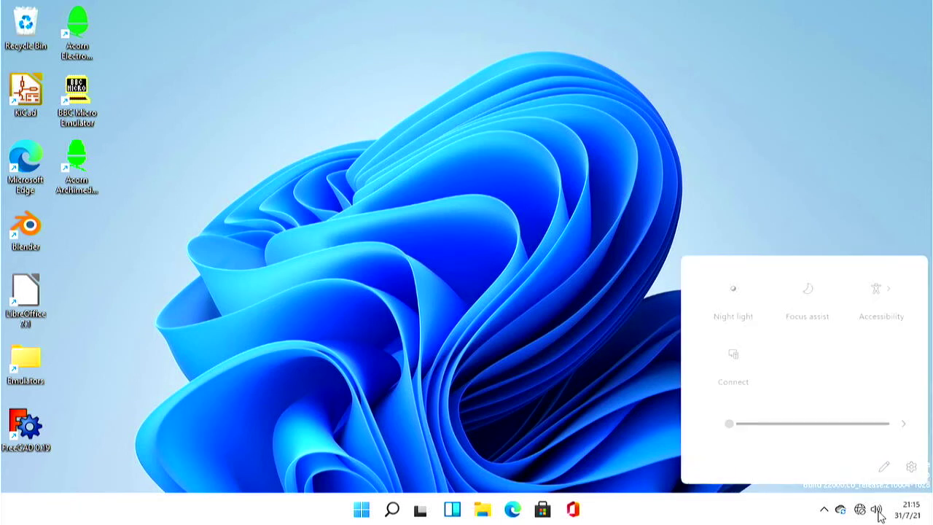
left_click(910, 467)
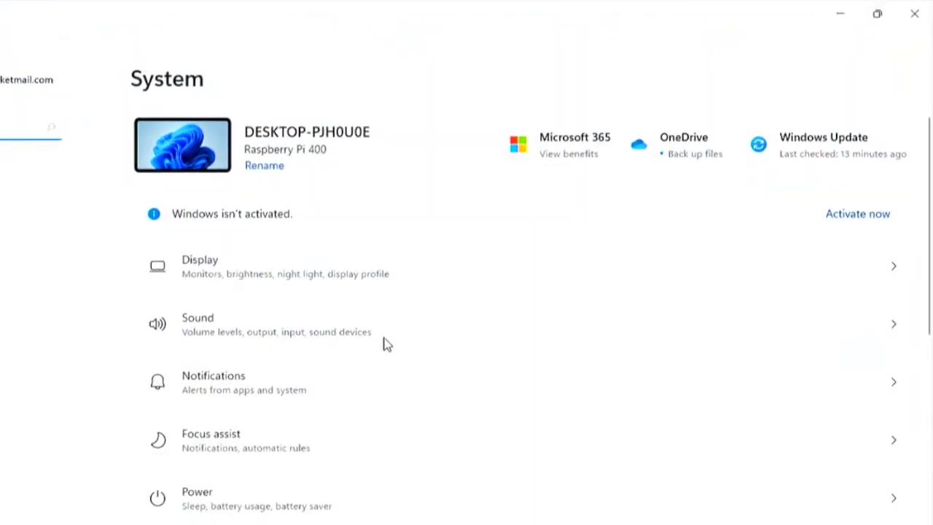
left_click(245, 323)
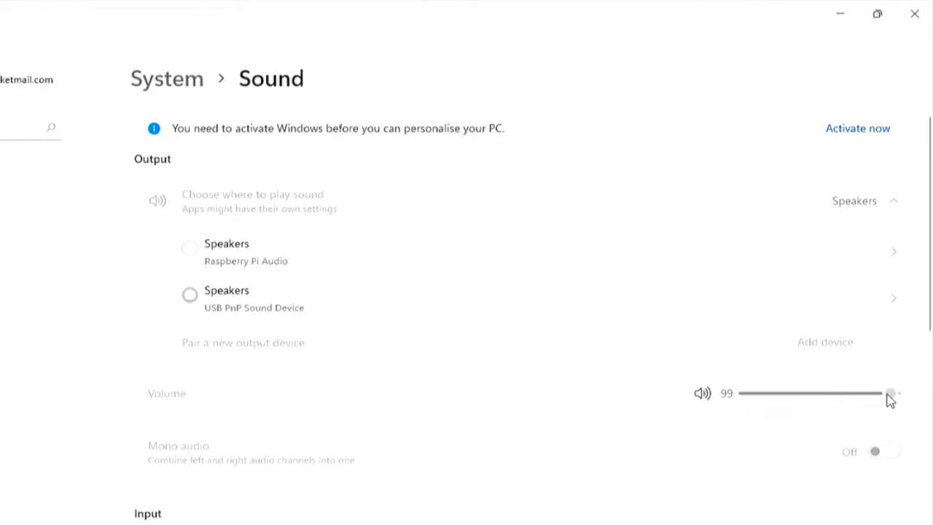
Try the speaker volume at several levels between about half and nearly full using the quick settings
key("super+a")
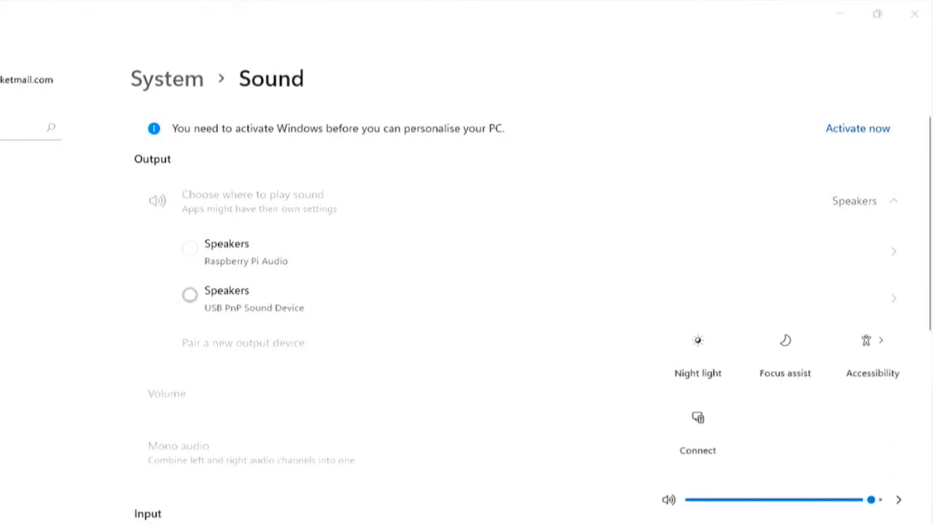
left_click_drag(872, 503, 812, 507)
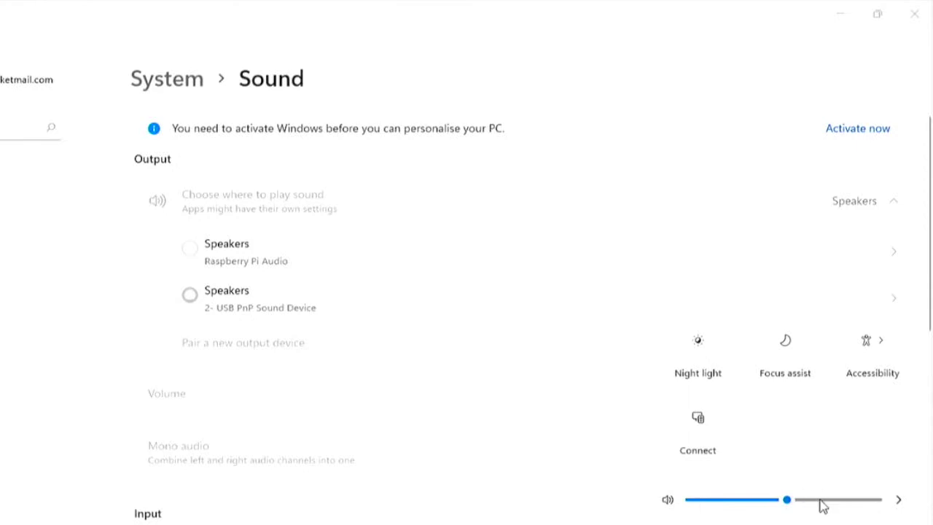
left_click(822, 502)
left_click(843, 502)
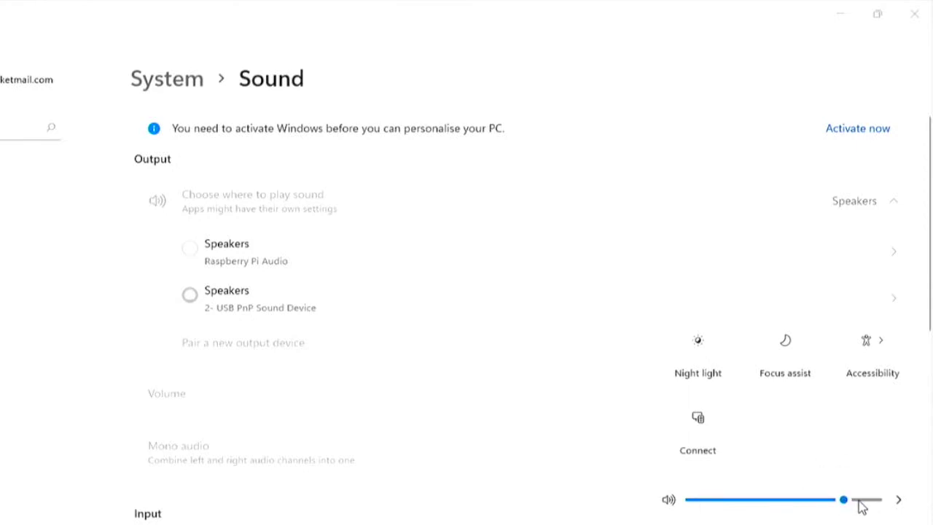
left_click(857, 503)
left_click(869, 503)
left_click(786, 502)
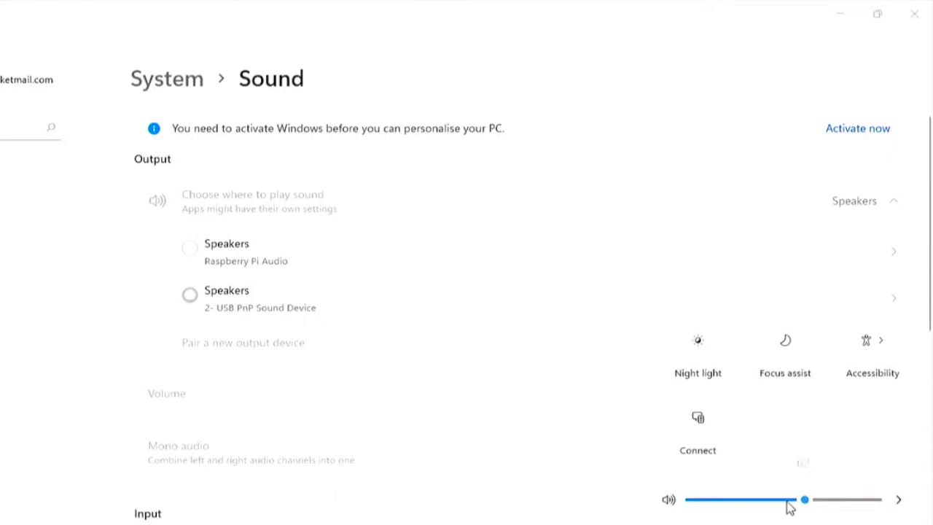
left_click(838, 502)
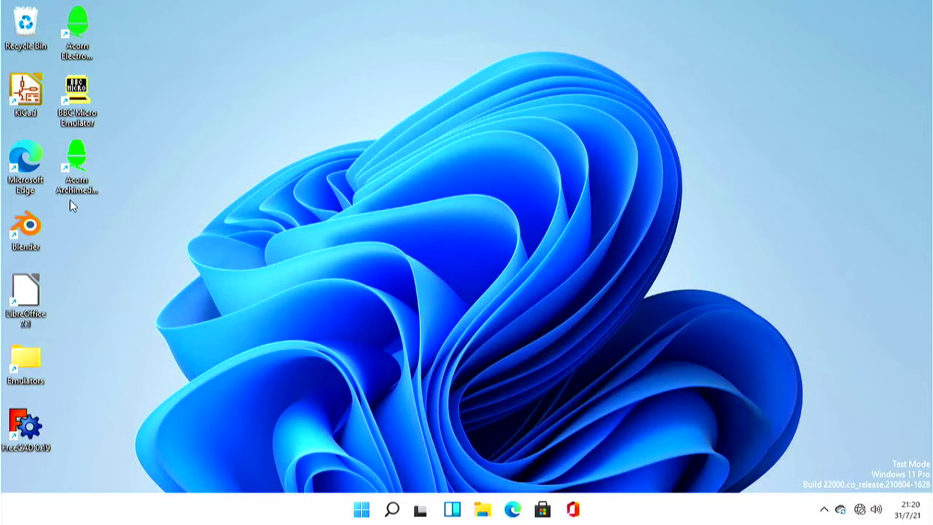
Launch the BBC Micro Emulator from the desktop and move its window clear of the desktop icons
double_click(84, 96)
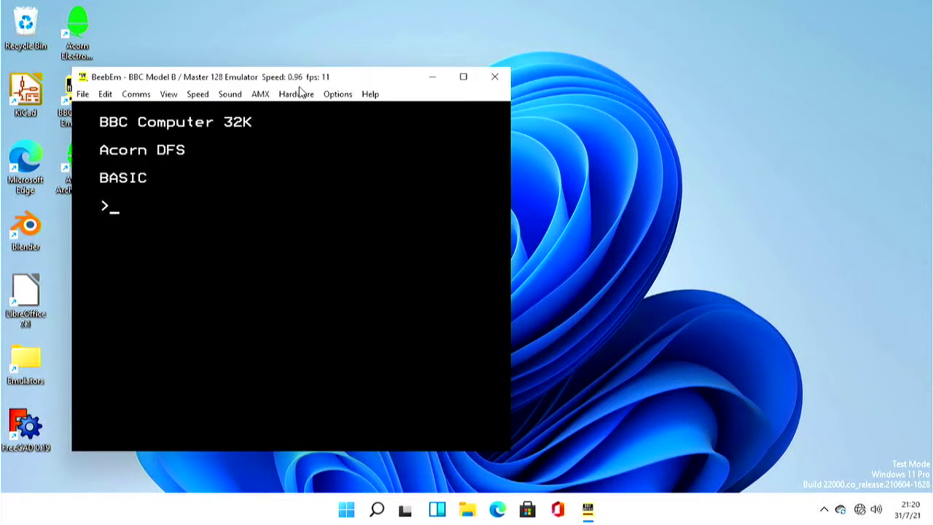
left_click_drag(312, 81, 483, 61)
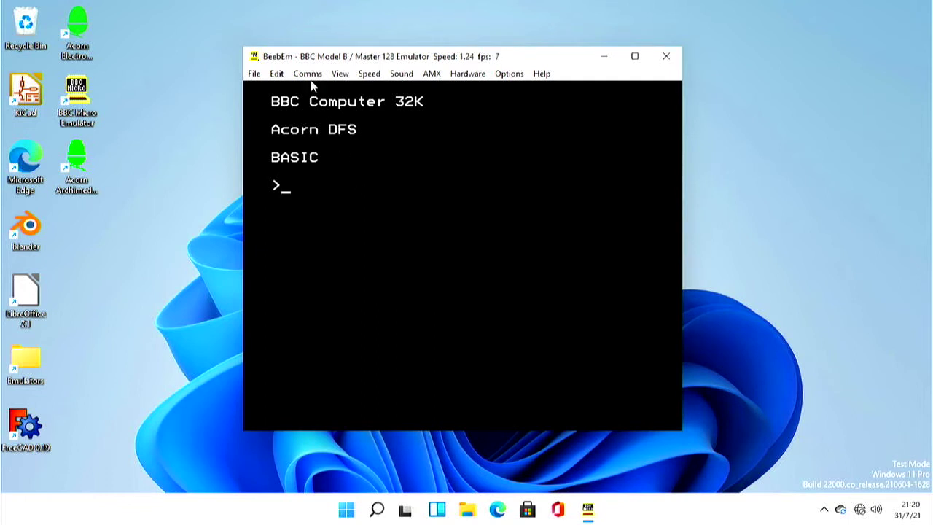
Turn off DirectX Smoothing in BeebEm and set the display renderer to Windows GDI
left_click(433, 73)
mouse_move(457, 75)
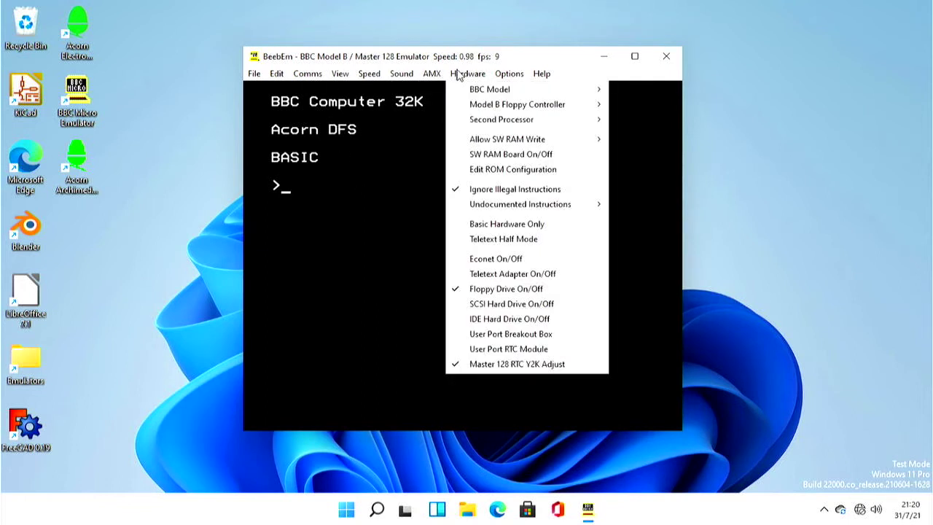
mouse_move(344, 76)
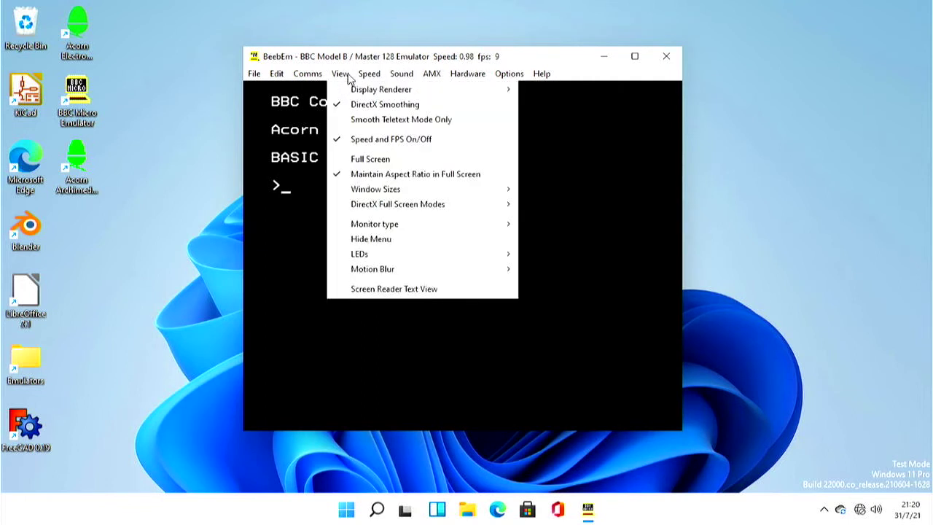
left_click(373, 107)
left_click(344, 76)
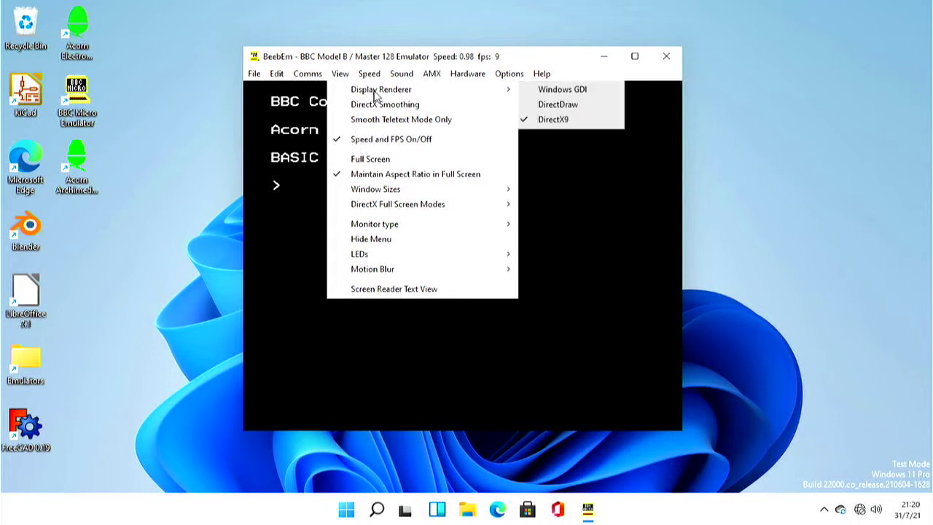
left_click(592, 89)
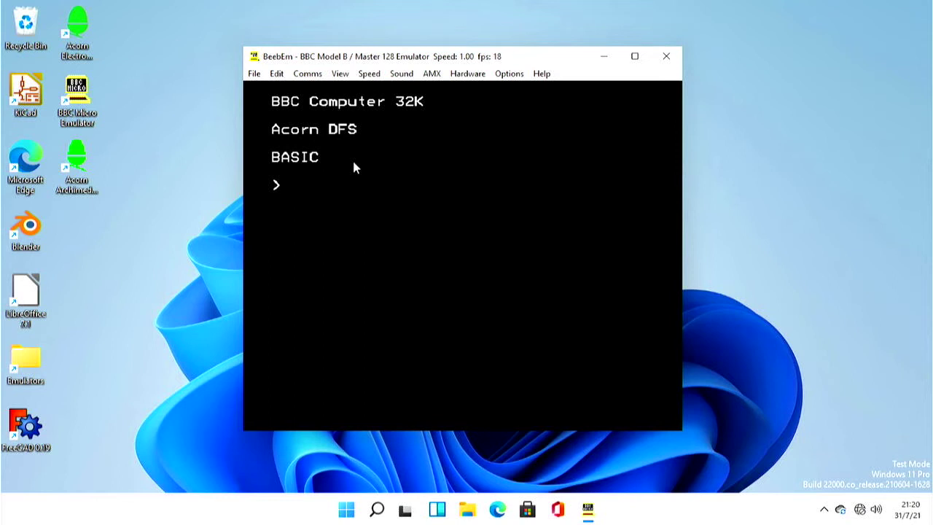
Load the disk image Disc015-Revs.ssd from the BeebEm disks folder into the emulator
left_click(254, 73)
left_click(288, 110)
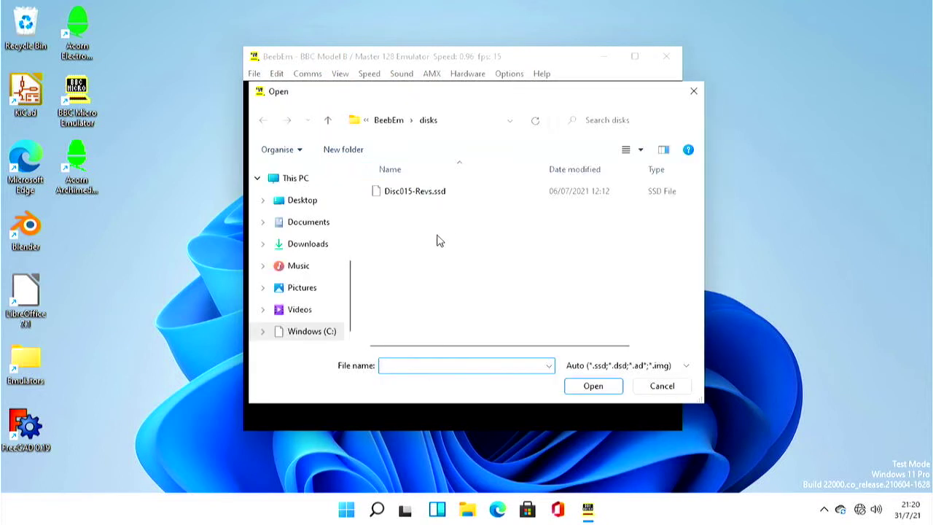
left_click(414, 191)
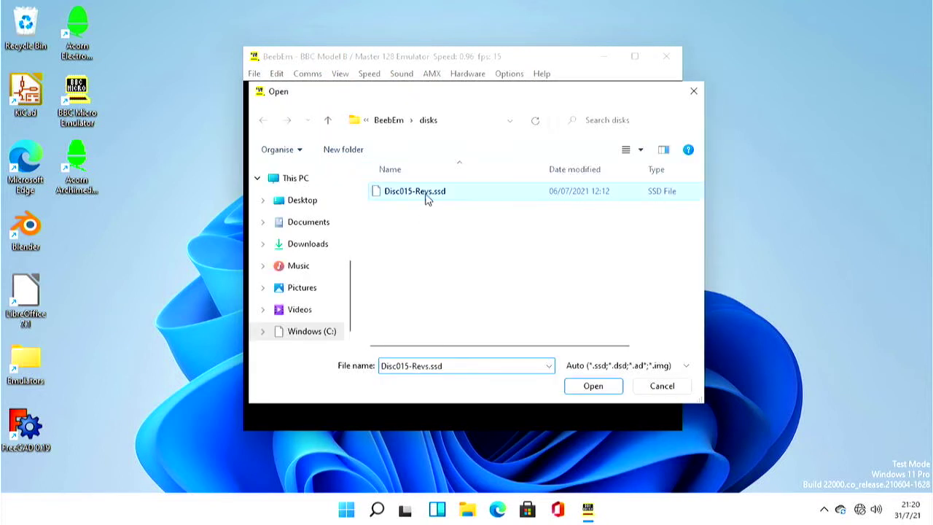
left_click(593, 387)
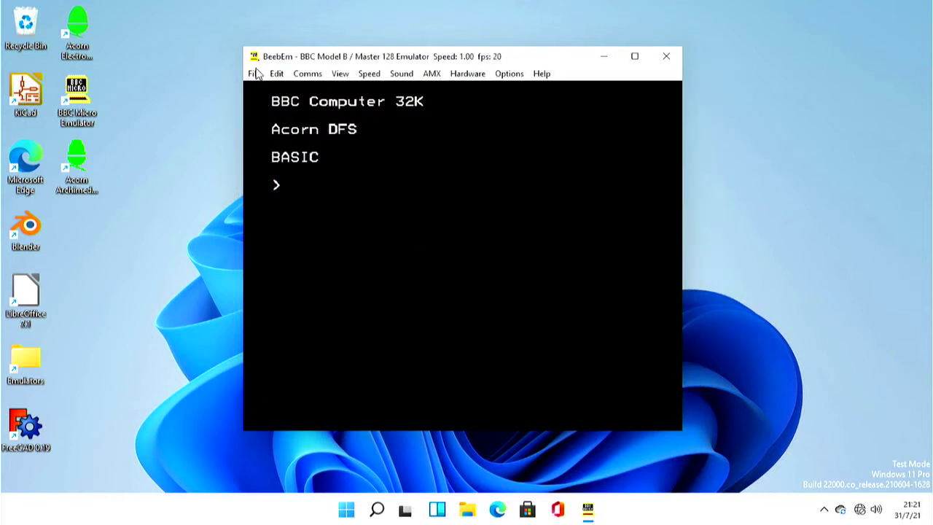
Start the Revs disk by running *EXEC !BOOT at the BASIC prompt
type("*EXEC")
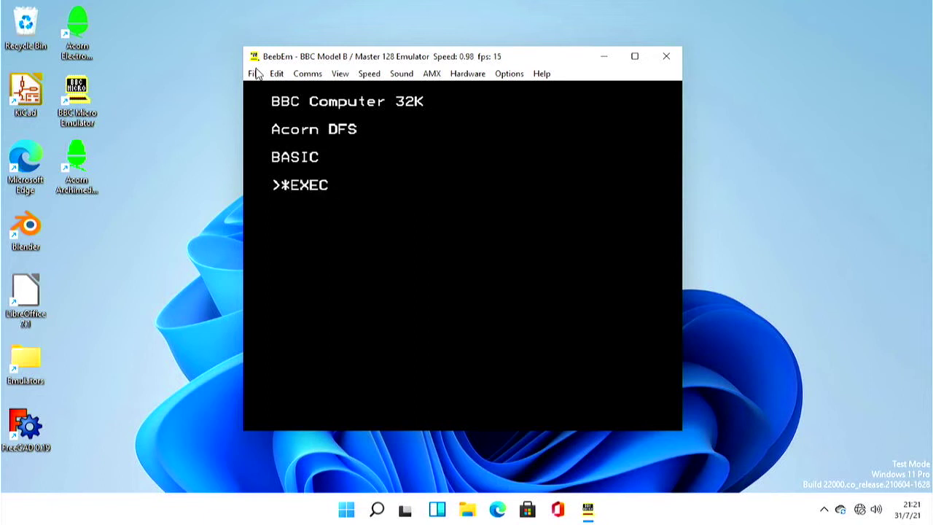
type(" !BOOT")
key("Return")
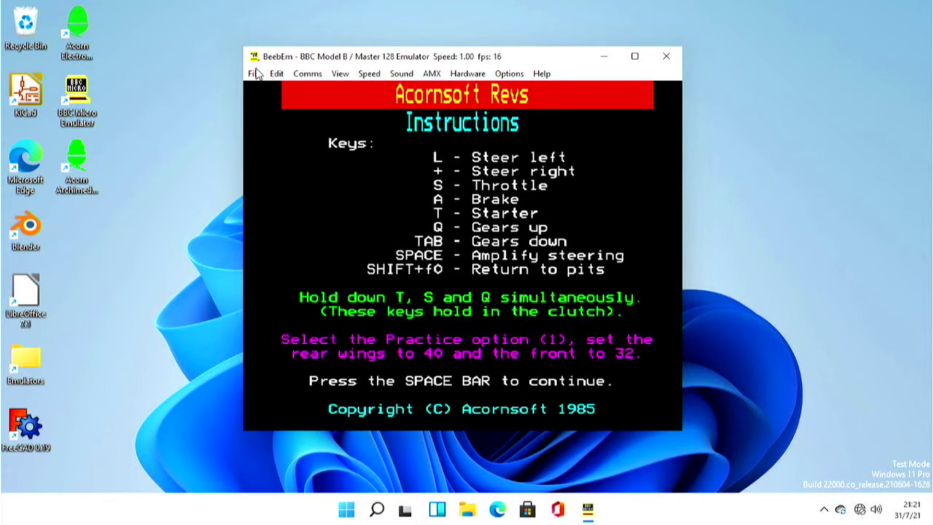
Page through all the Acornsoft Revs instruction screens until the game's Practice and Competition menu
key("space")
key("space")
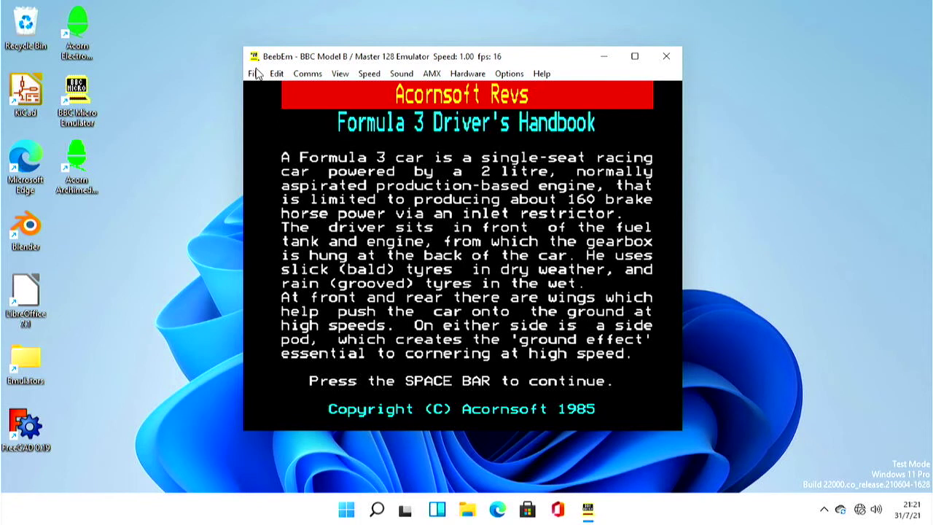
key("space")
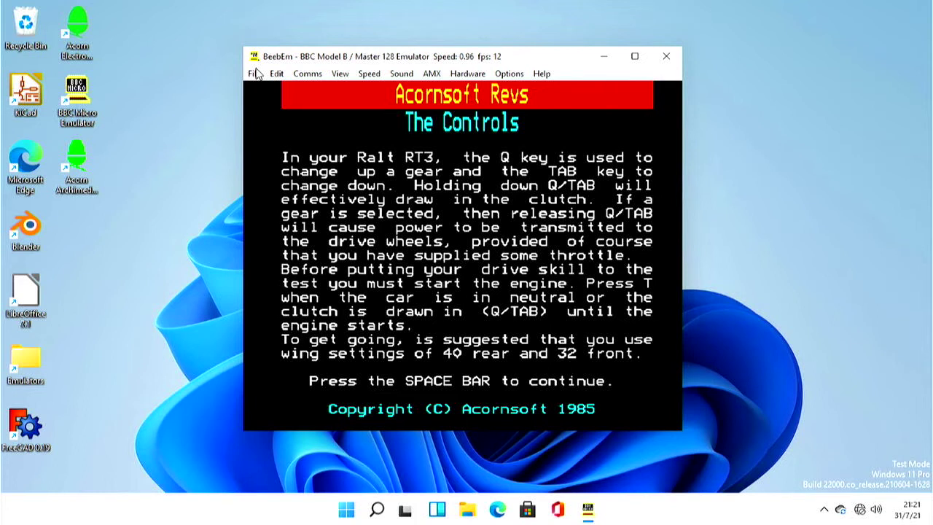
key("space")
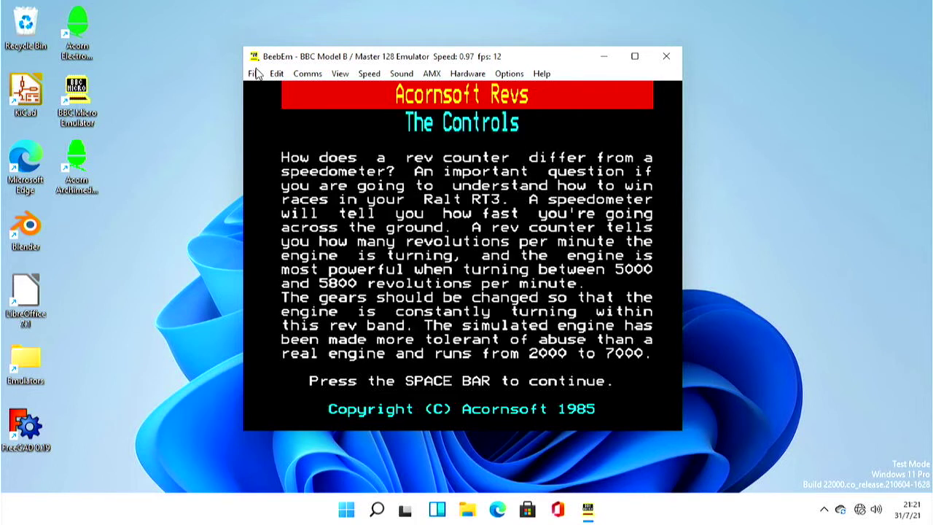
key("space")
key("space")
key("space")
key("space")
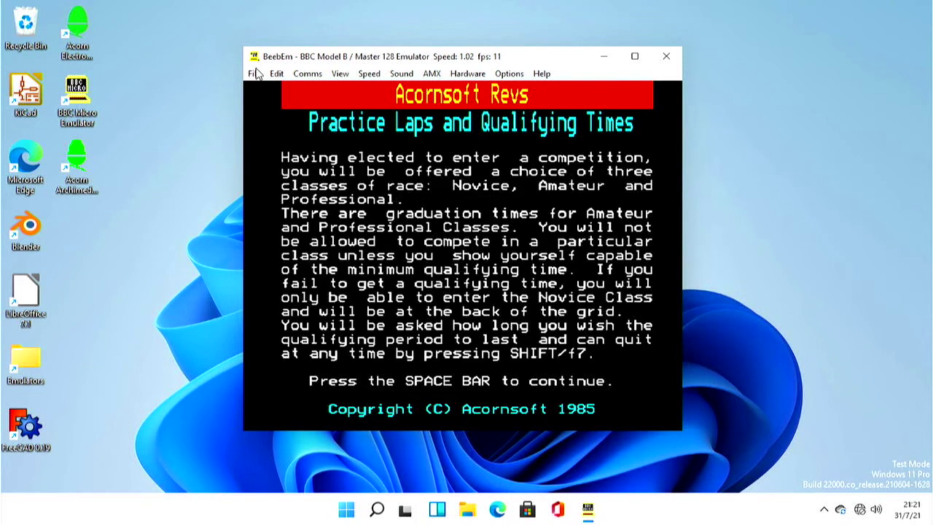
key("space")
key("space")
key("space")
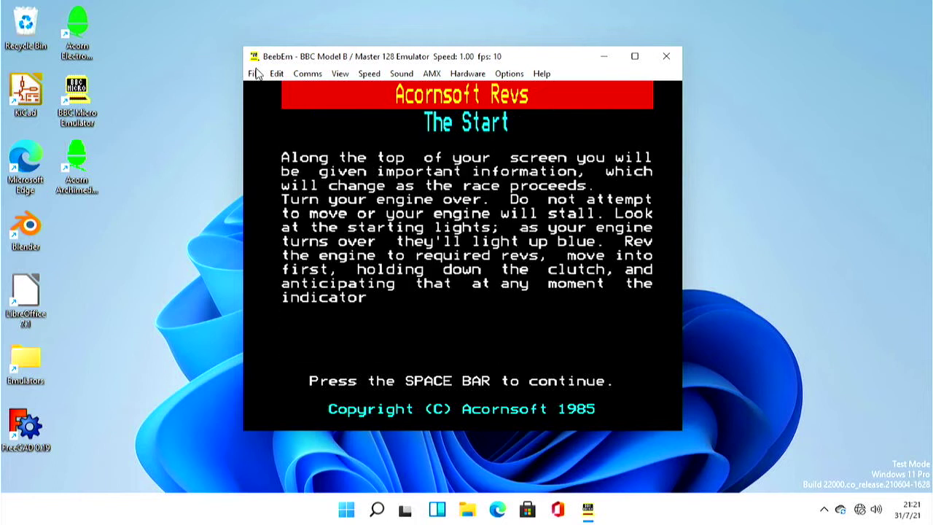
key("space")
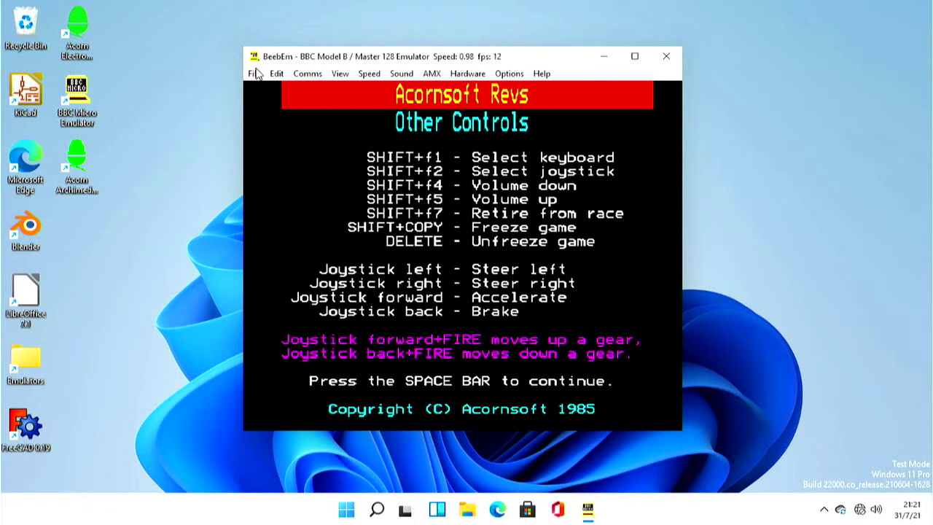
key("space")
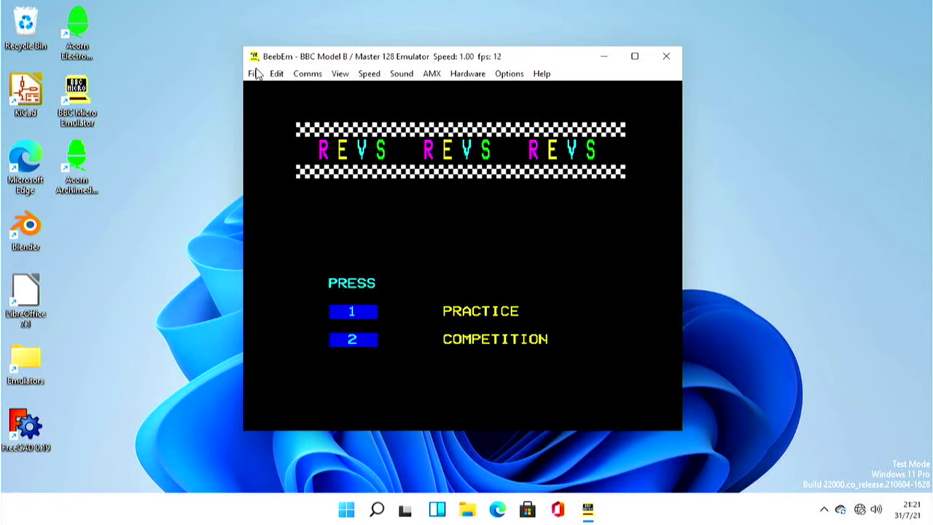
Start a Practice session in Revs and drive the car on the track while shifting through the gears
key("1")
key("space")
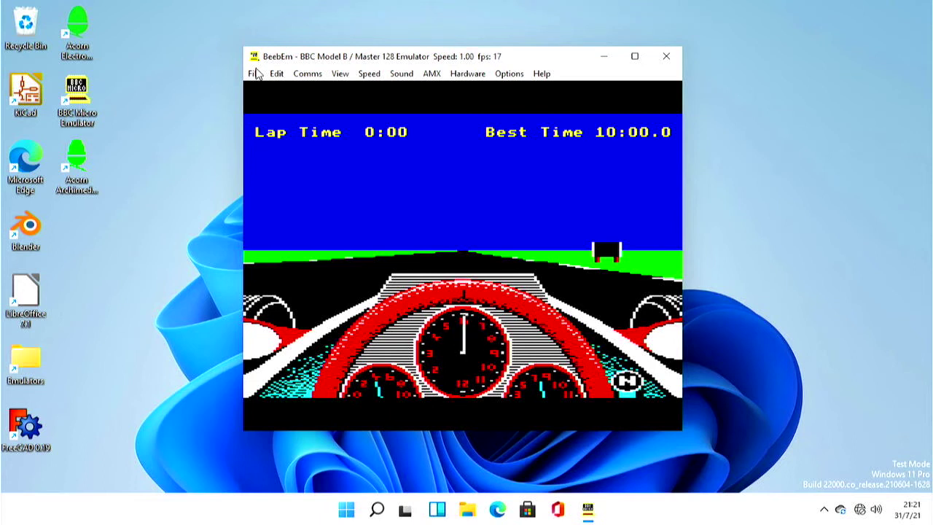
key("a")
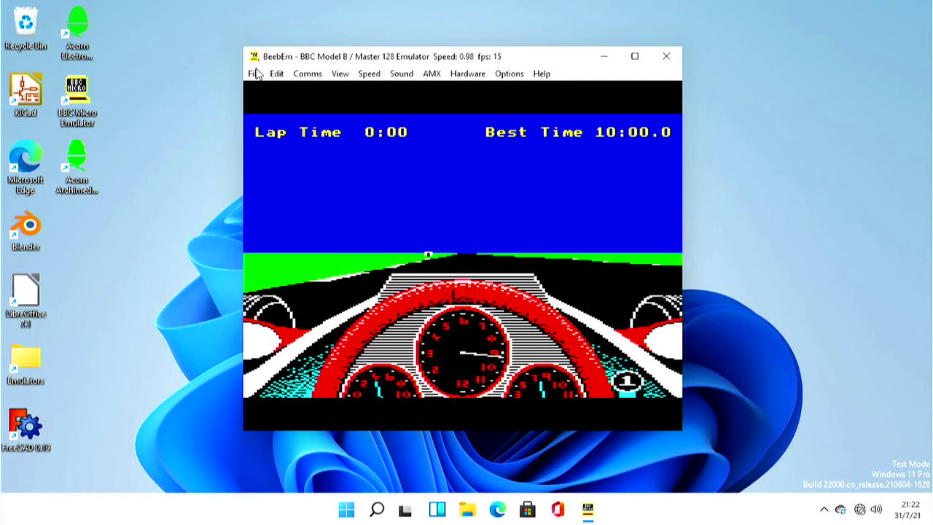
key("a")
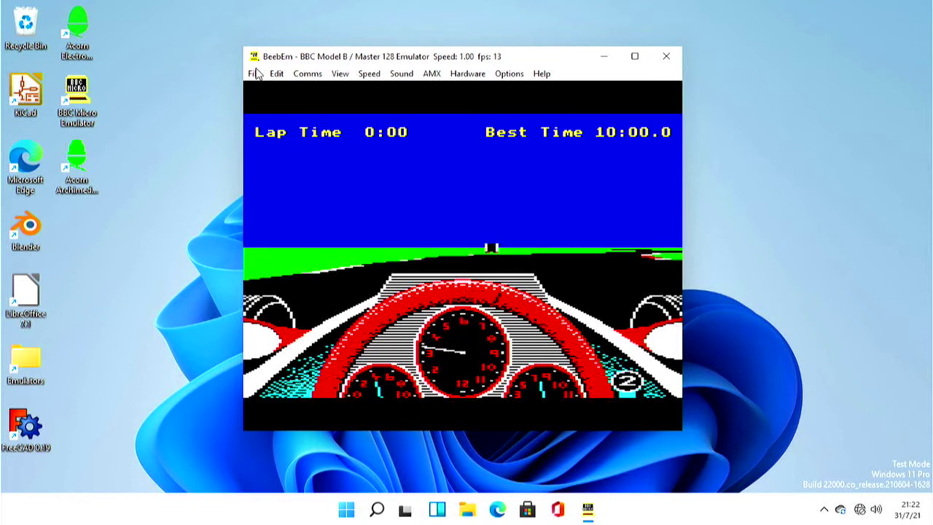
key("z")
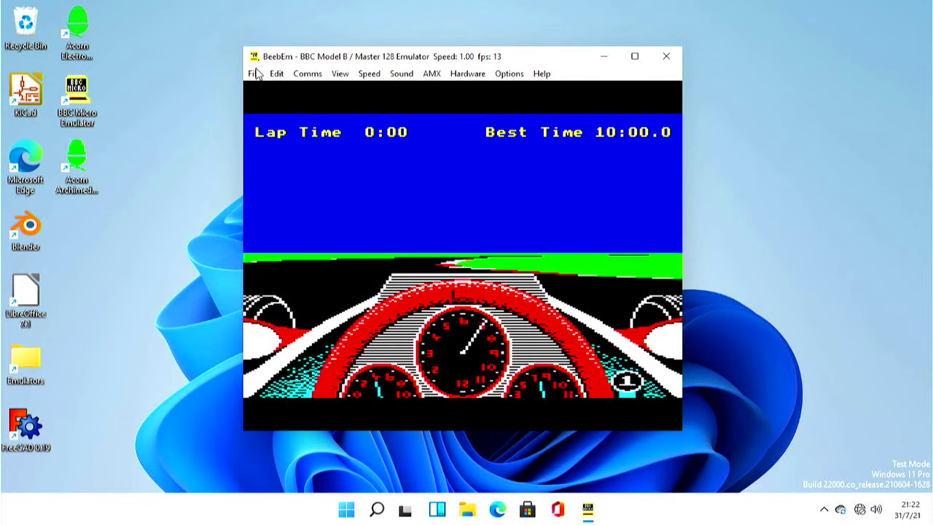
key("z")
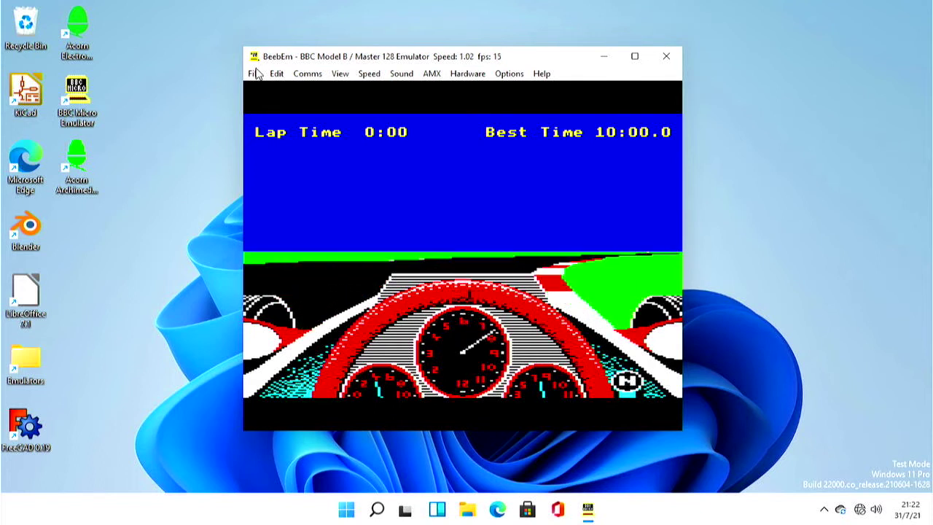
key("z")
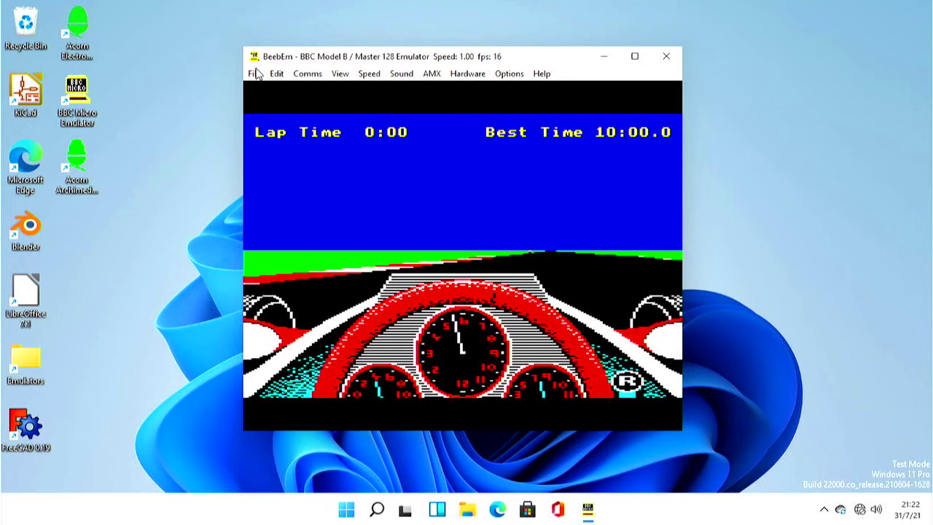
Shift the Revs car from reverse up to second gear and drive it along the practice track
key("a")
key("a")
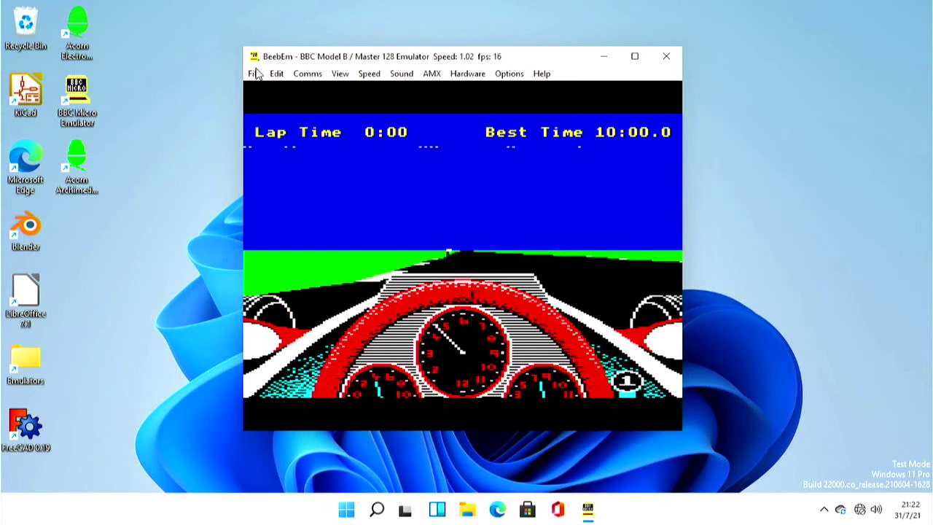
key("shift")
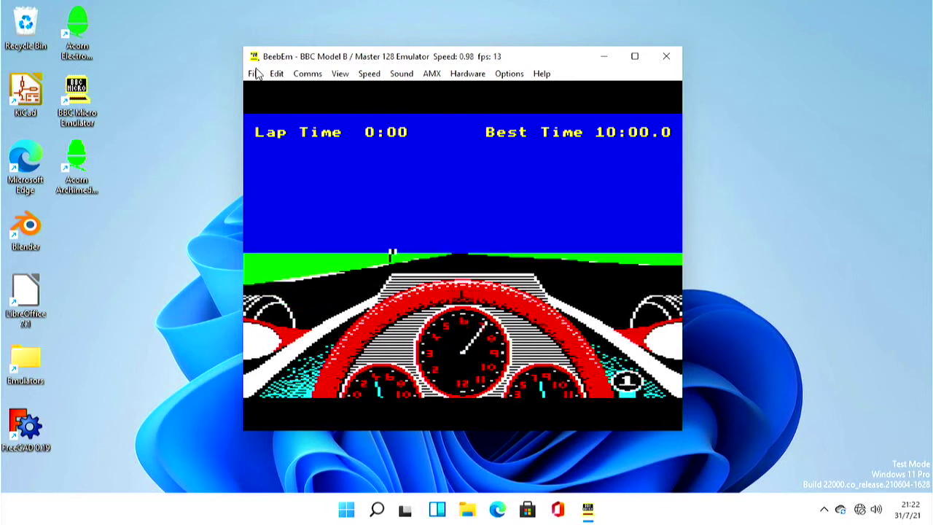
key("a")
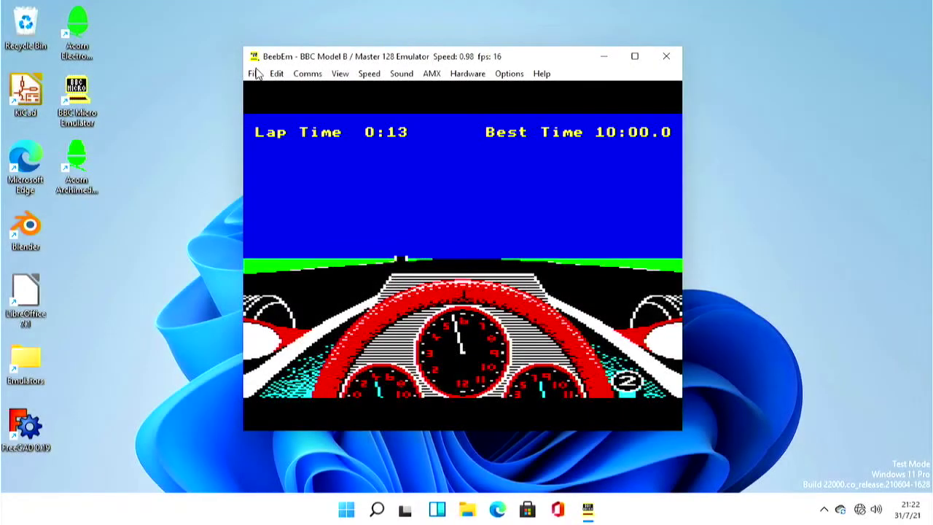
key("a")
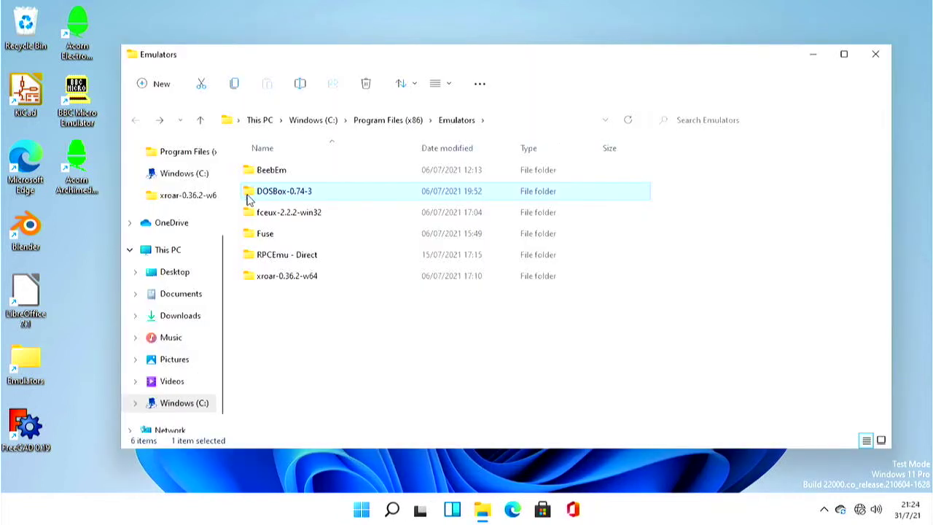
Launch DOSBox from the DOSBox-0.74-3 folder in Emulators and reposition its window over the status window
double_click(249, 188)
double_click(252, 259)
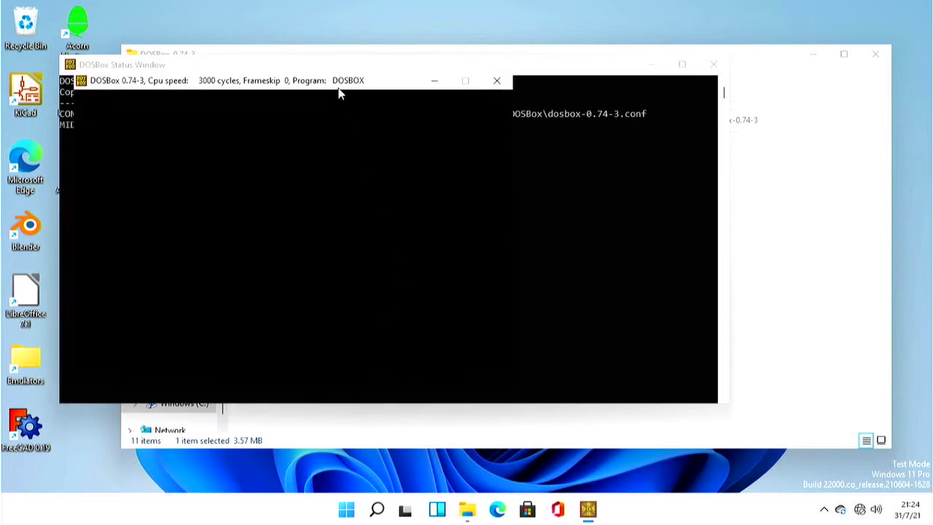
left_click_drag(381, 84, 587, 63)
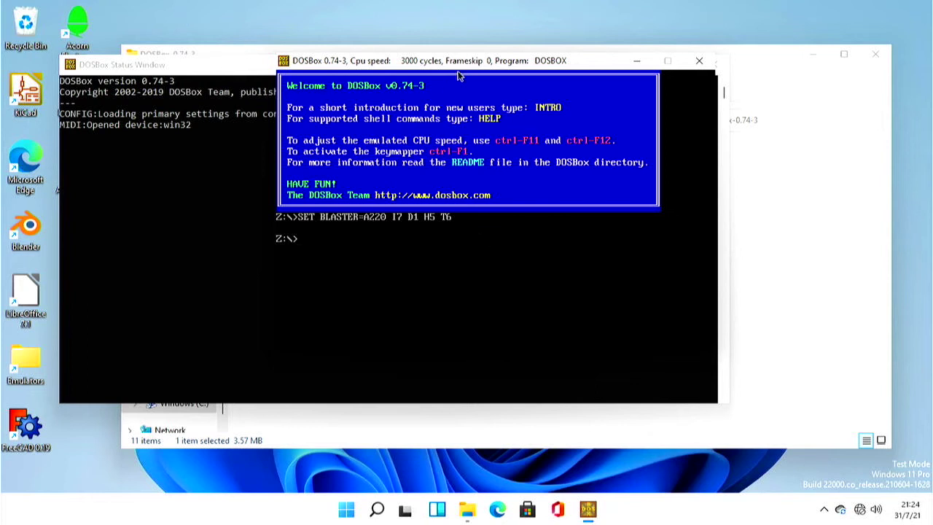
left_click_drag(459, 73, 344, 66)
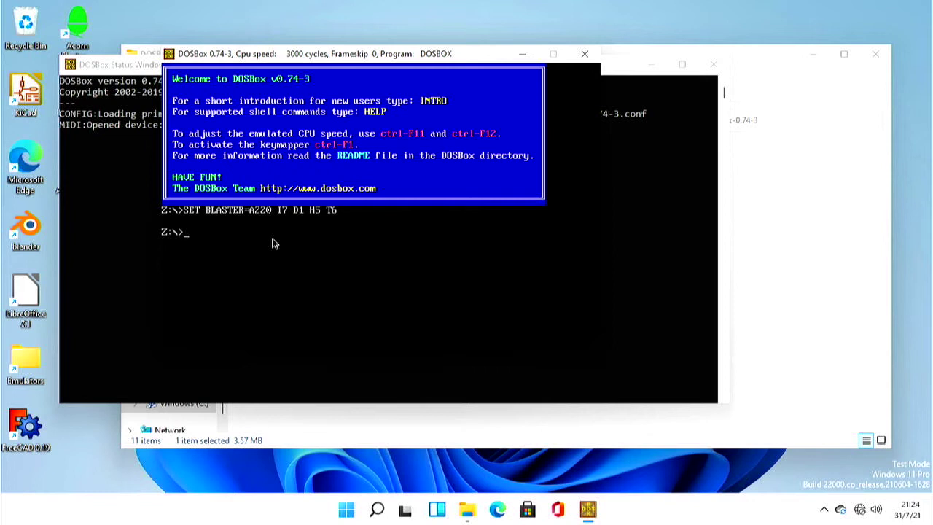
Mount c:\cdrive as drive C: in DOSBox, switch to C:\ and list its directory contents
type("mount")
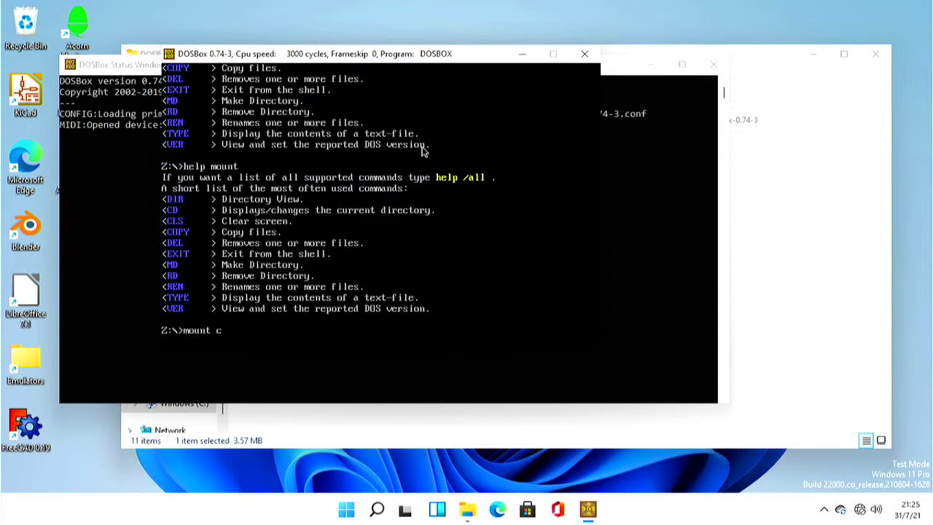
type("c: c:\\cdrive")
key("Return")
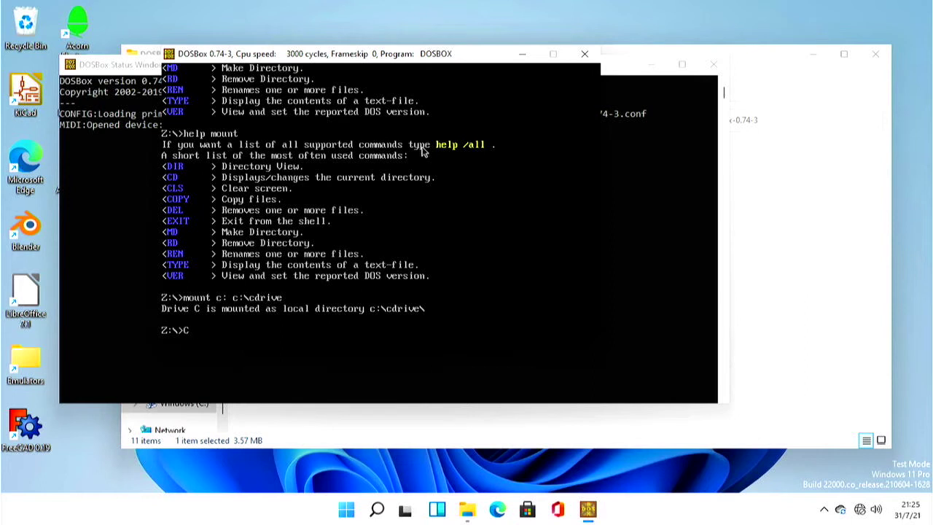
type("C:\\")
key("Return")
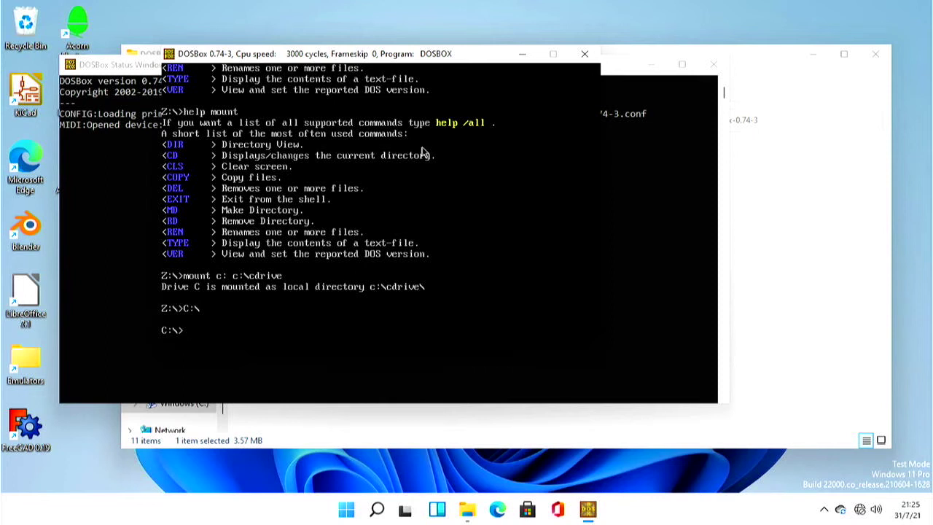
type("dir")
key("Return")
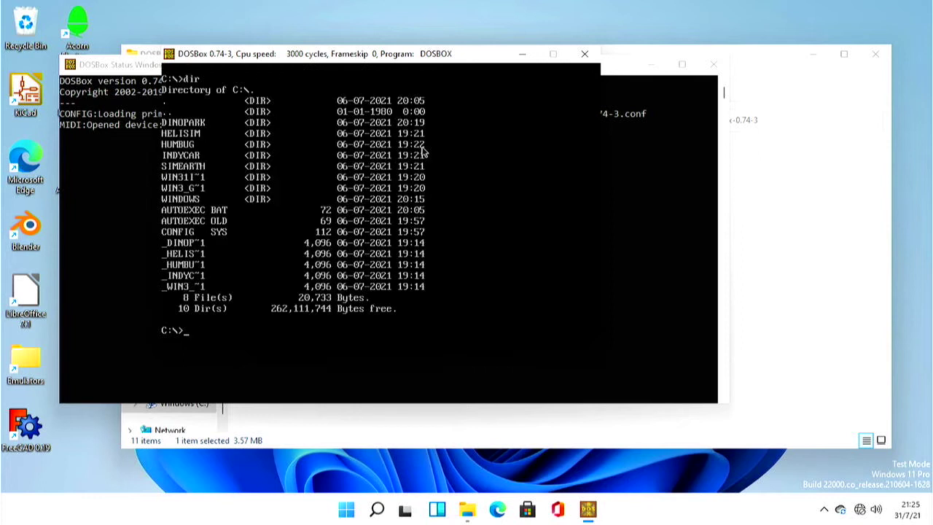
Start Windows with win from the WINDOWS directory in DOSBox, and minimize the File Explorer window behind it
type("cd windows")
key("Return")
type("win")
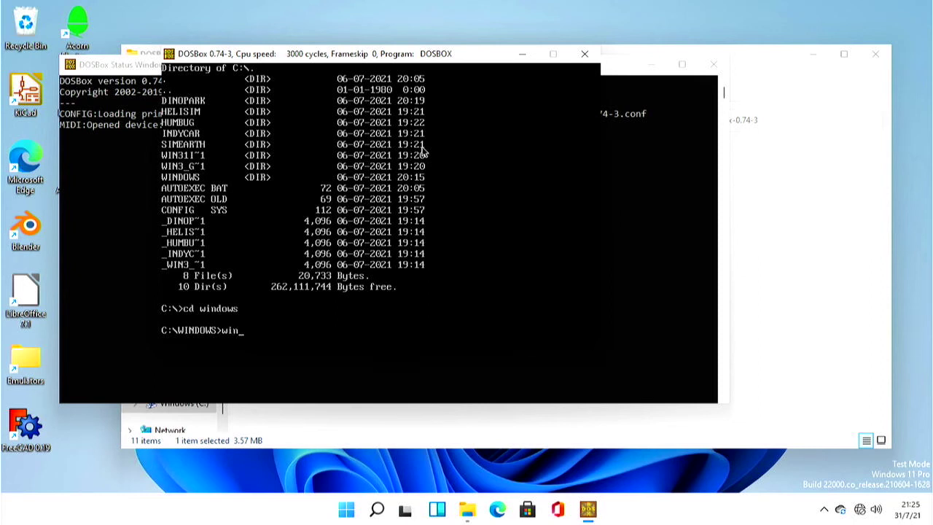
key("Return")
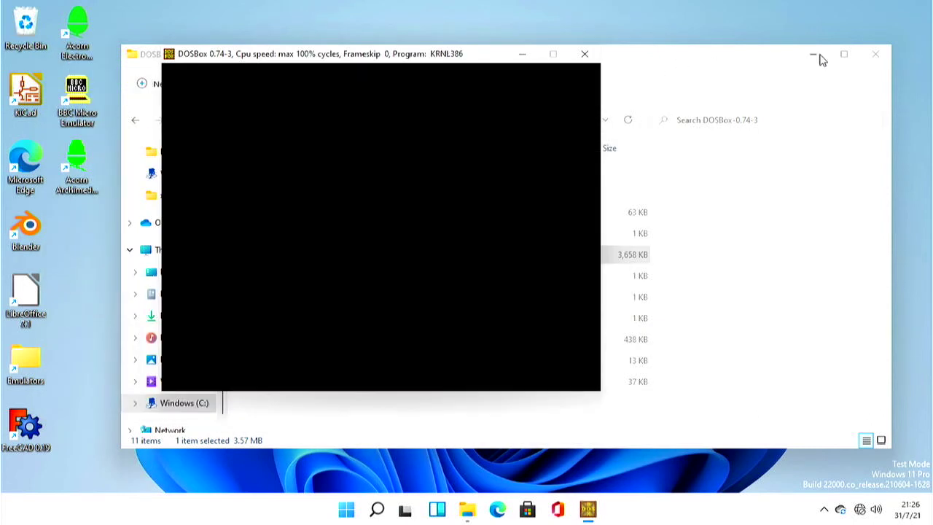
left_click(812, 55)
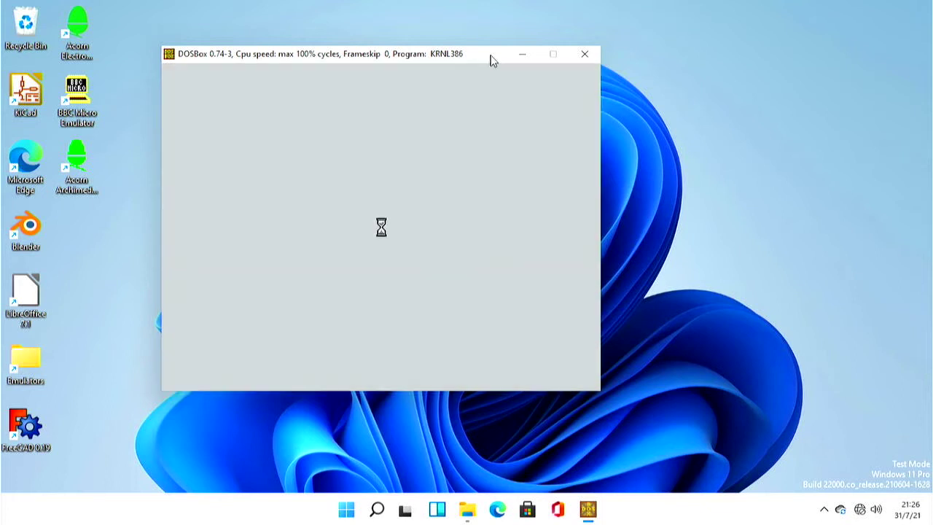
left_click_drag(484, 55, 519, 56)
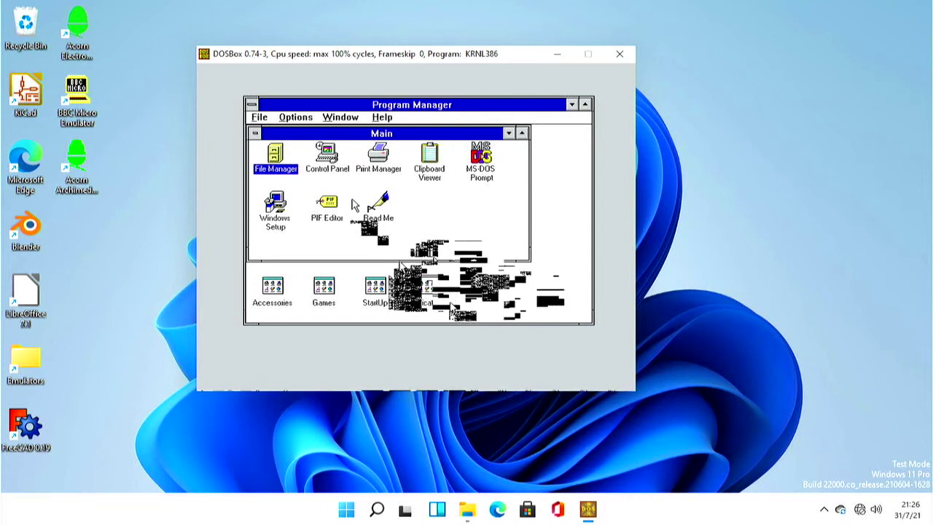
Open File Manager from Program Manager's Main group and run heli.exe from the helisim folder
left_click_drag(321, 139, 418, 198)
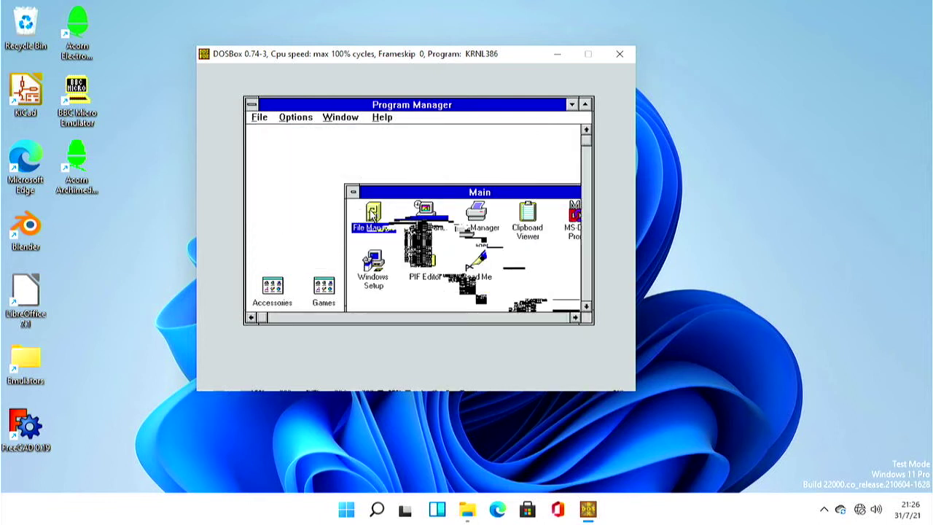
double_click(365, 215)
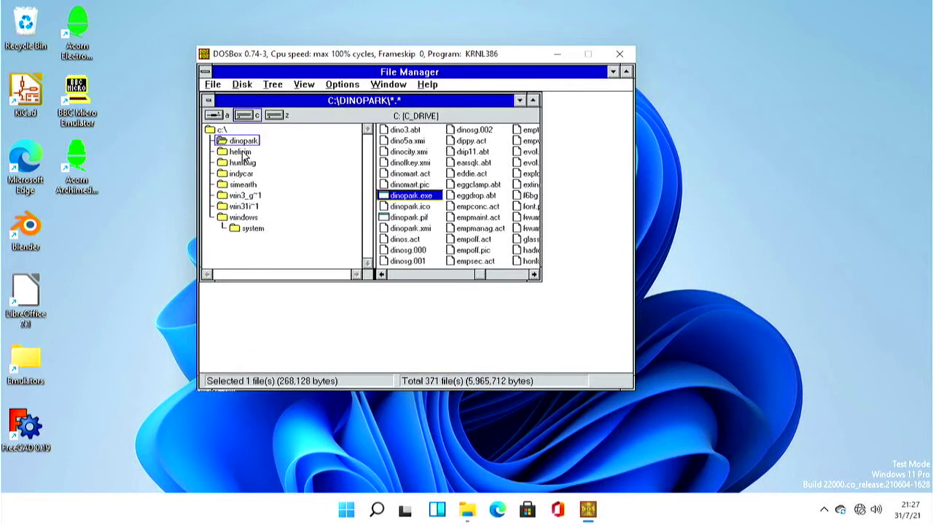
left_click(241, 151)
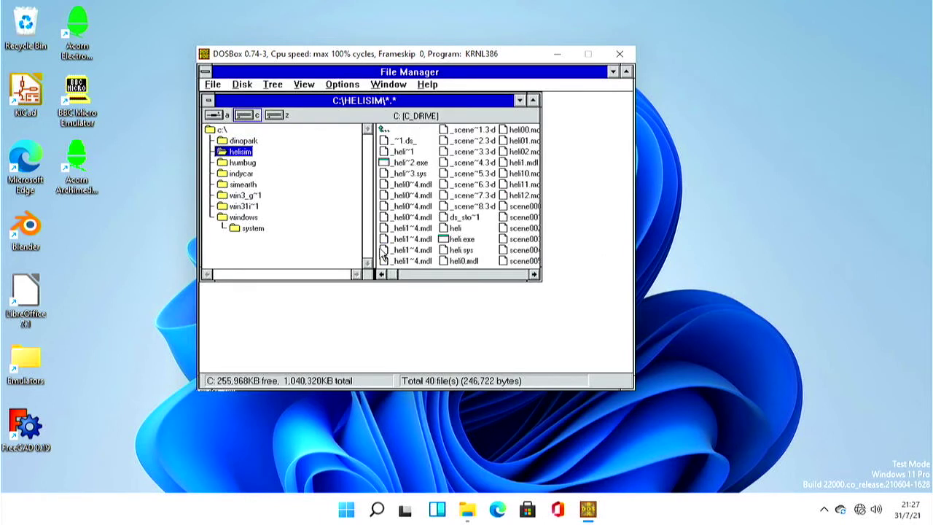
double_click(460, 239)
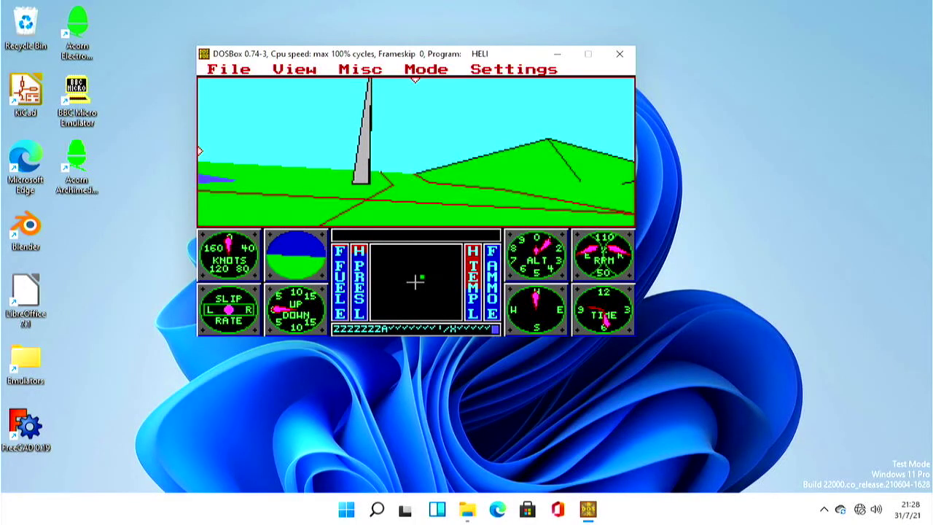
Switch the helicopter simulator to Demo mode and set its view to Tracking
left_click(416, 76)
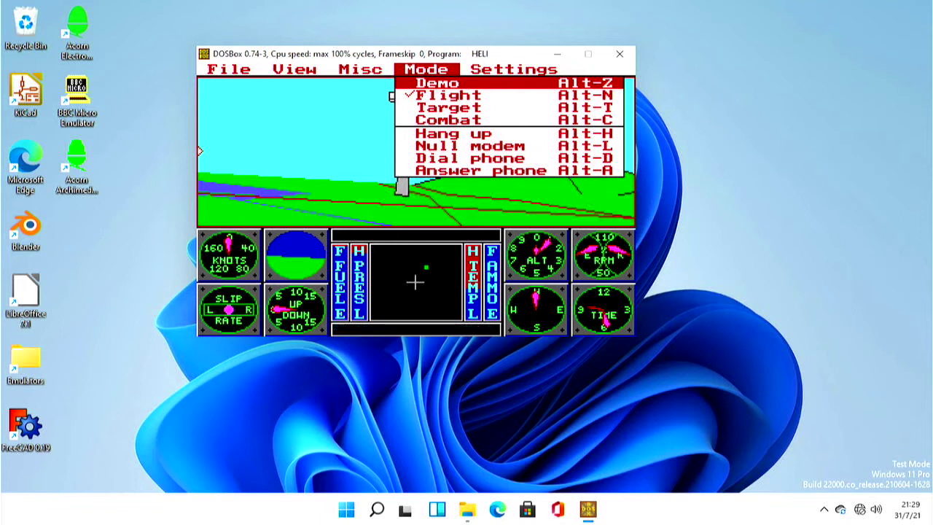
key("Return")
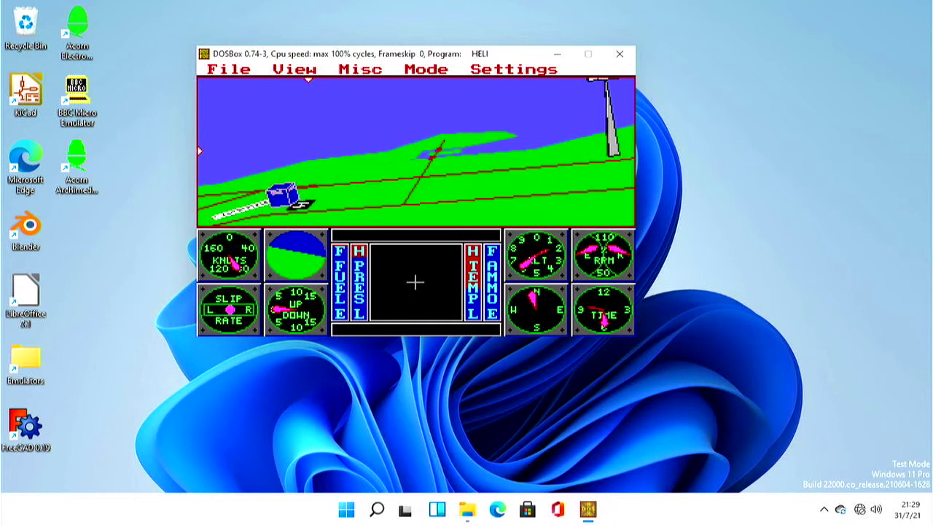
key("alt")
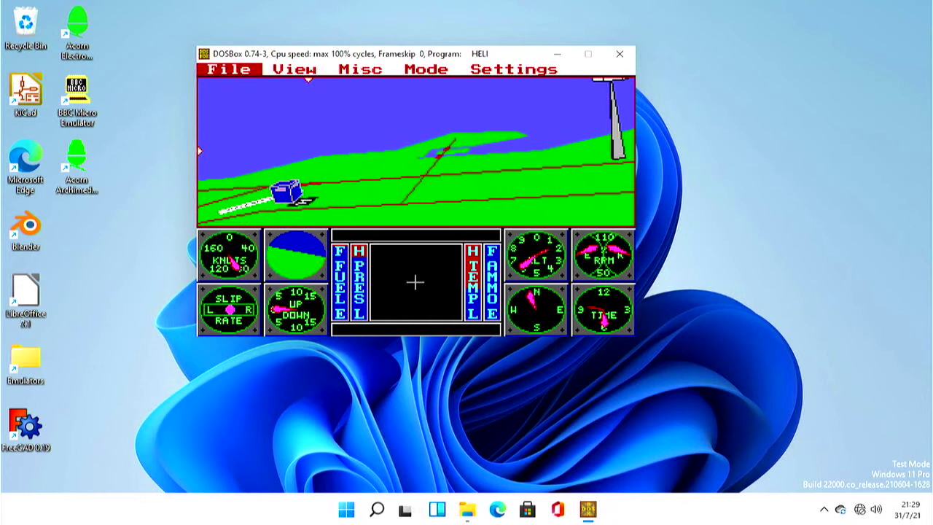
key("Right")
key("Down")
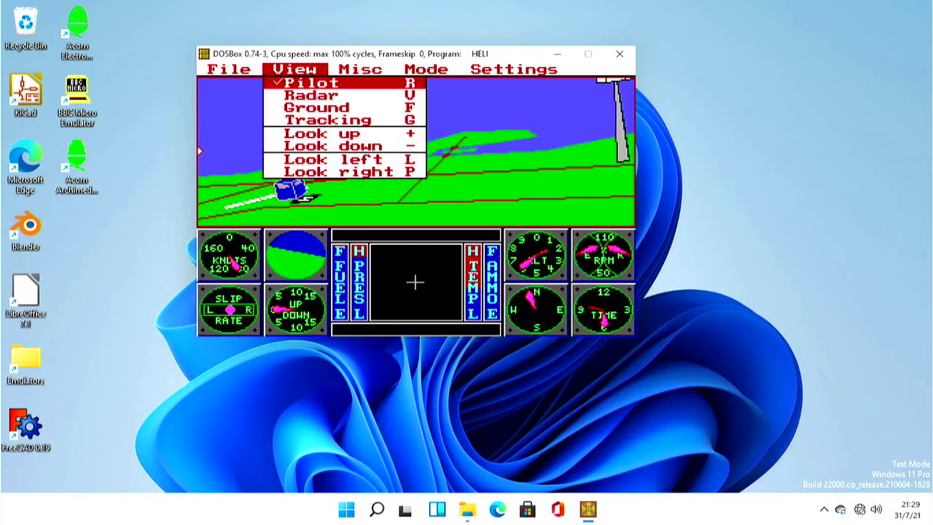
key("Down")
key("Down")
key("Down")
key("Return")
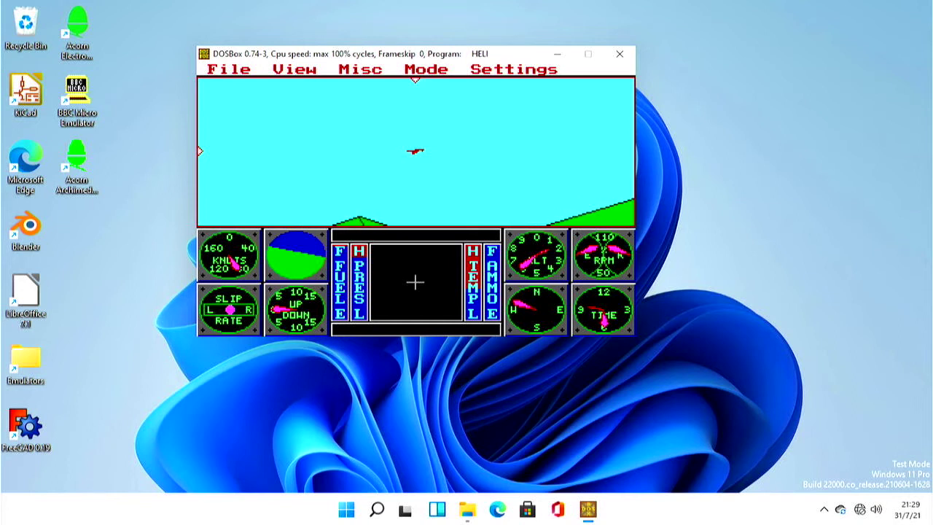
Quit DOSBox, launch RPCEmu-Interpreter from the RPCEmu - Direct folder in Emulators, and move its window fully onto the screen
key("ctrl+F9")
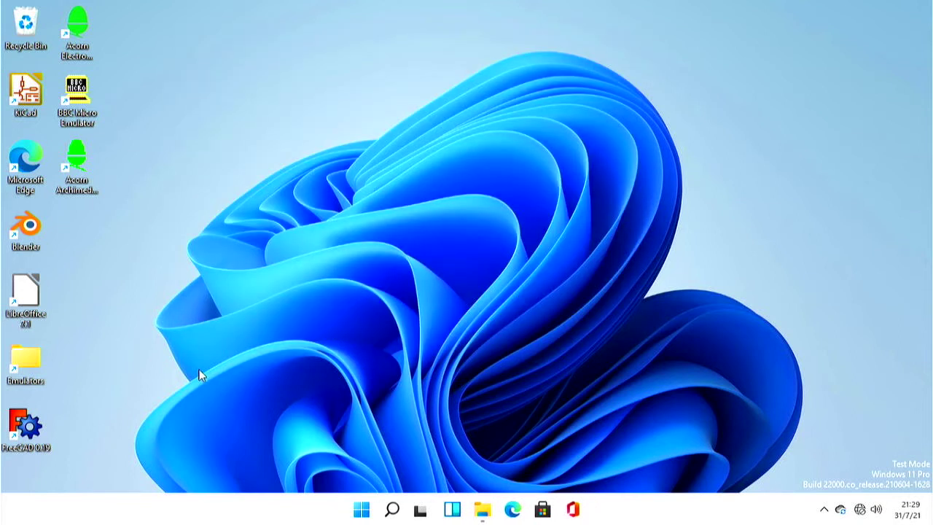
double_click(23, 349)
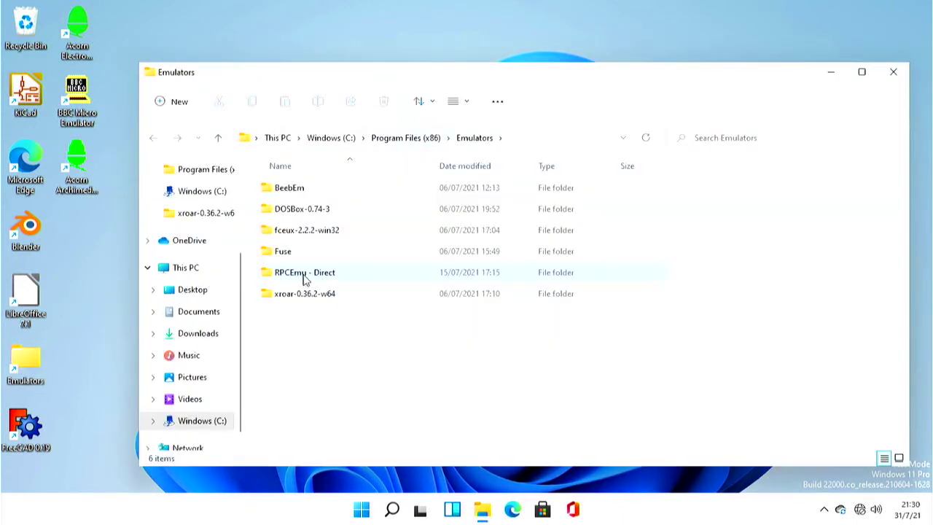
double_click(303, 274)
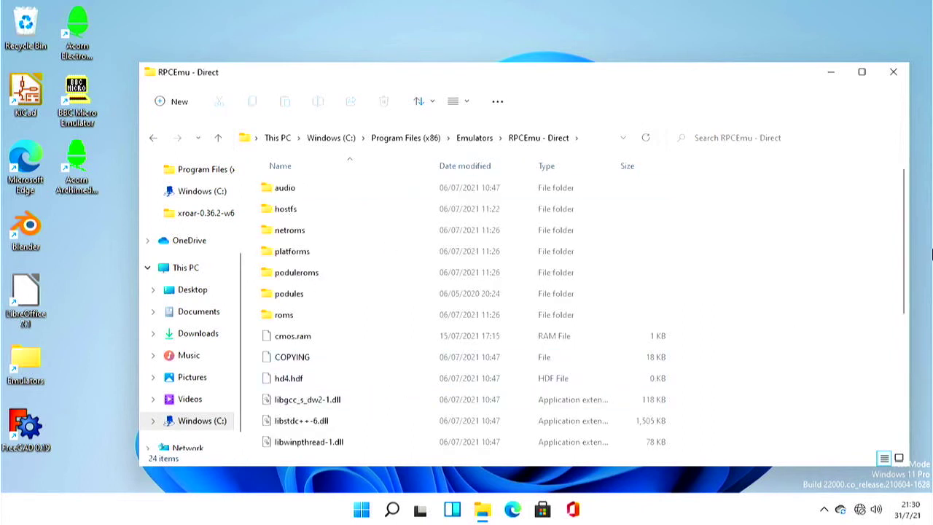
left_click_drag(903, 201, 903, 346)
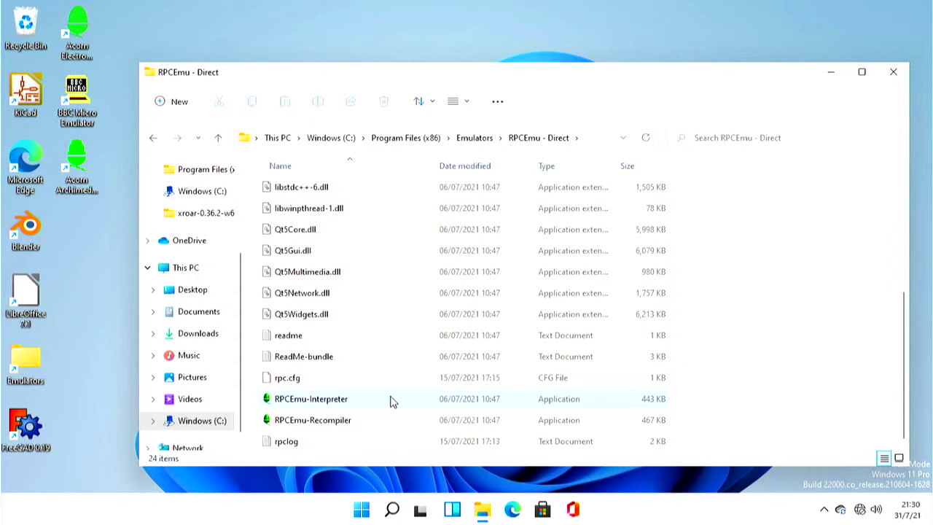
left_click(333, 400)
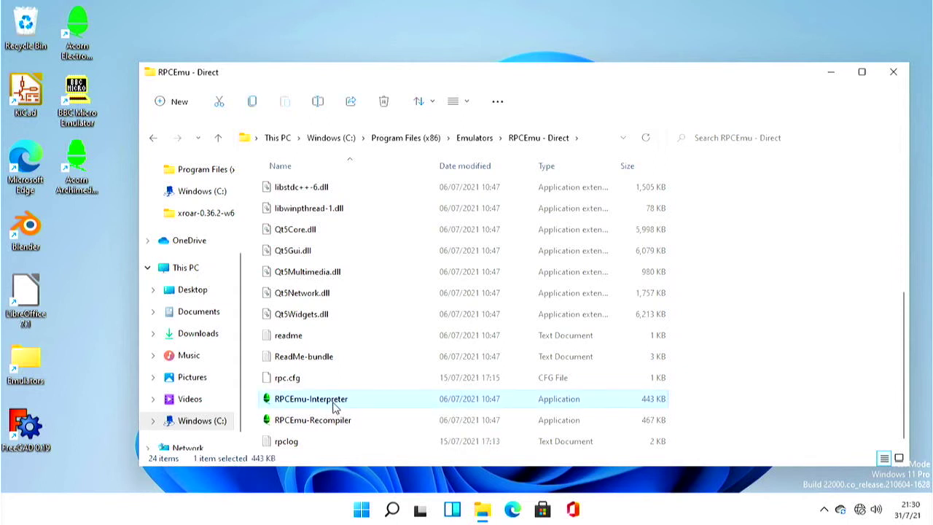
double_click(333, 404)
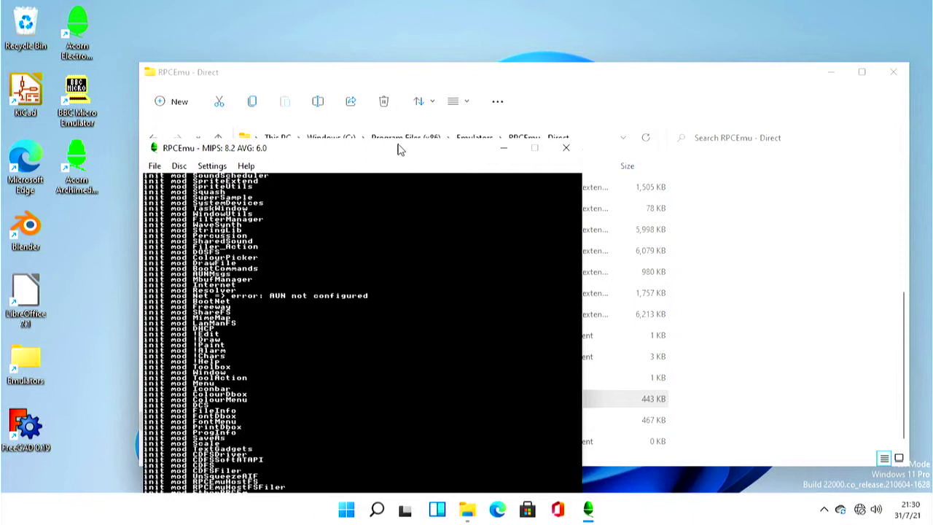
left_click_drag(397, 148, 502, 56)
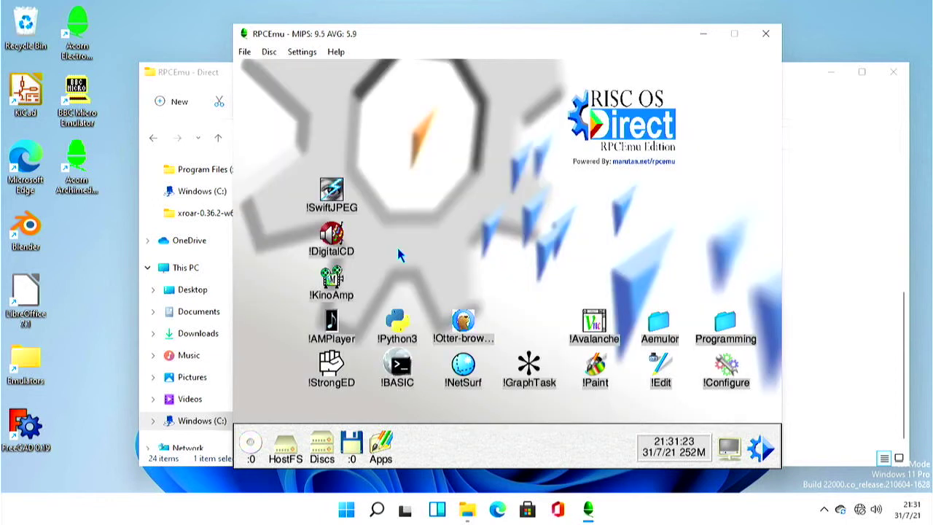
Open the HostFS drive in RISC OS and launch DOSBox from the DOSPC folder inside Emulators
left_click(288, 445)
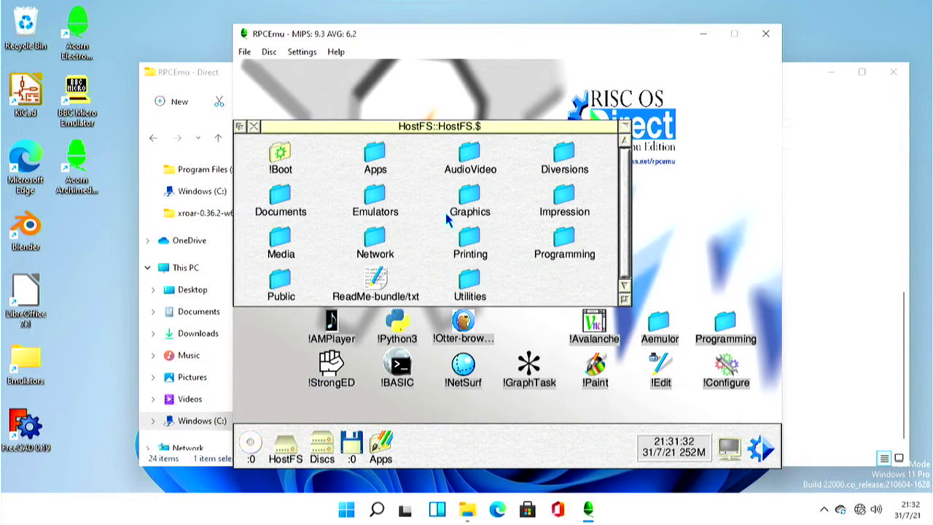
left_click_drag(448, 128, 518, 140)
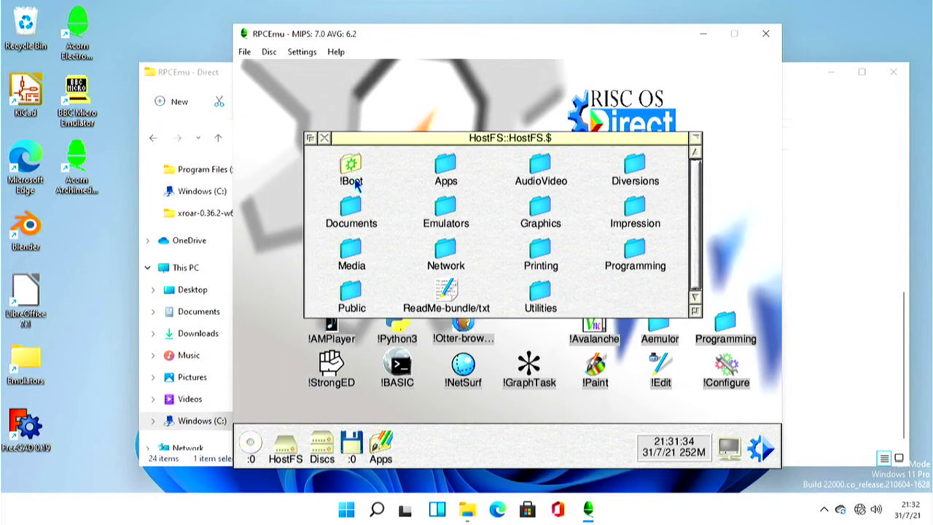
double_click(446, 209)
double_click(501, 183)
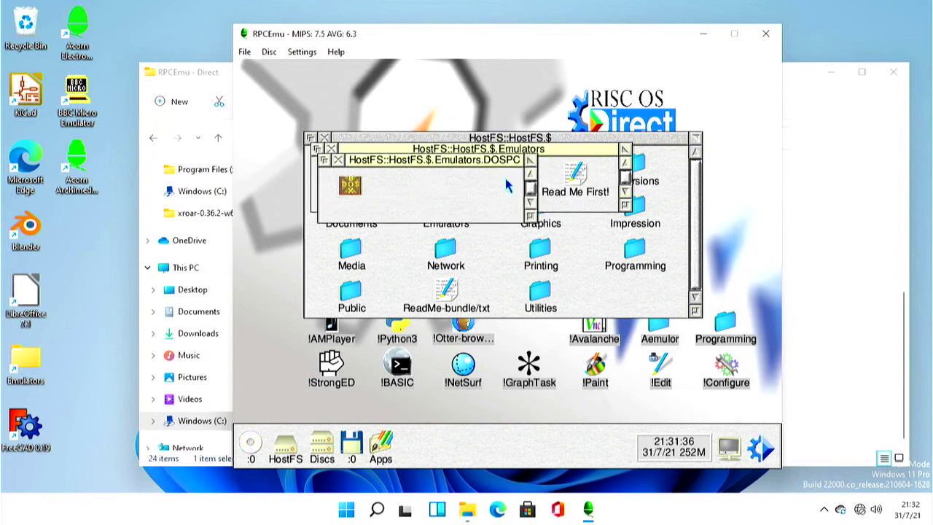
double_click(357, 188)
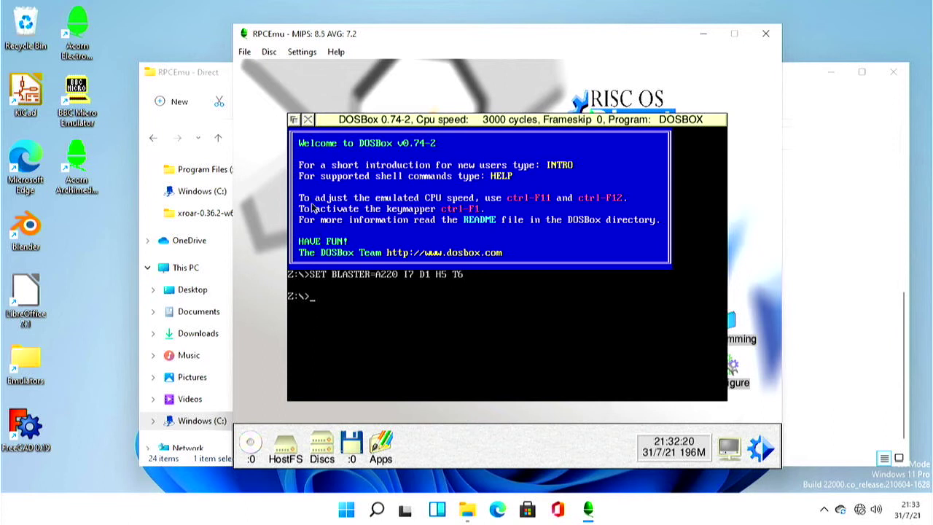
Close DOSBox inside RISC OS, shut down RISC OS, and exit RPCEmu
left_click(308, 119)
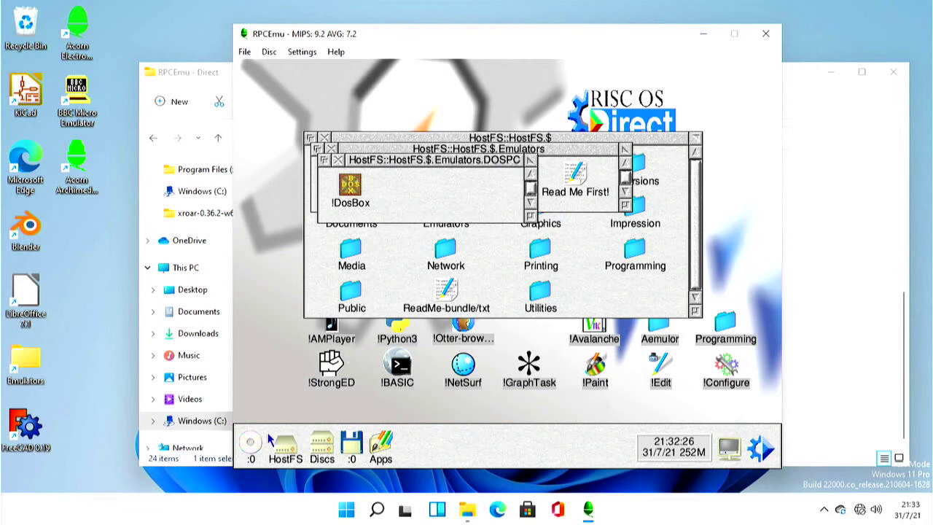
middle_click(772, 457)
left_click(758, 430)
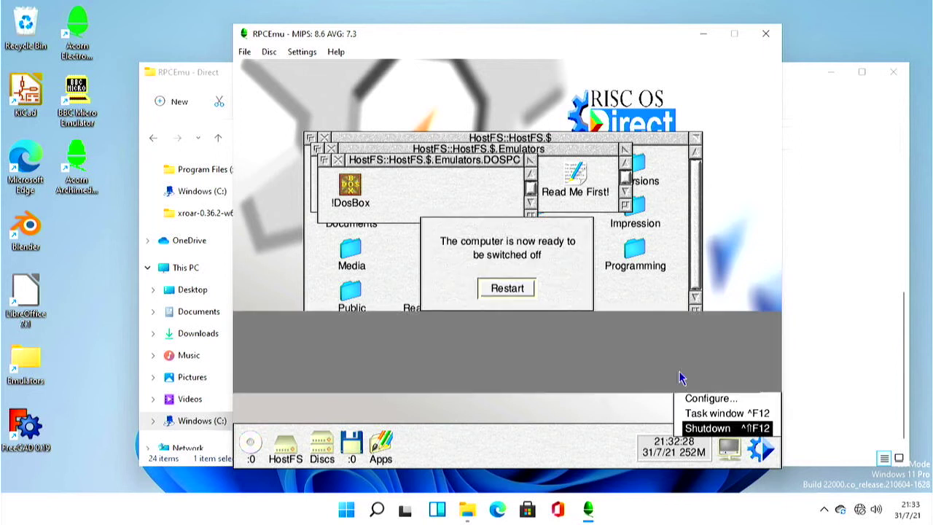
left_click(762, 37)
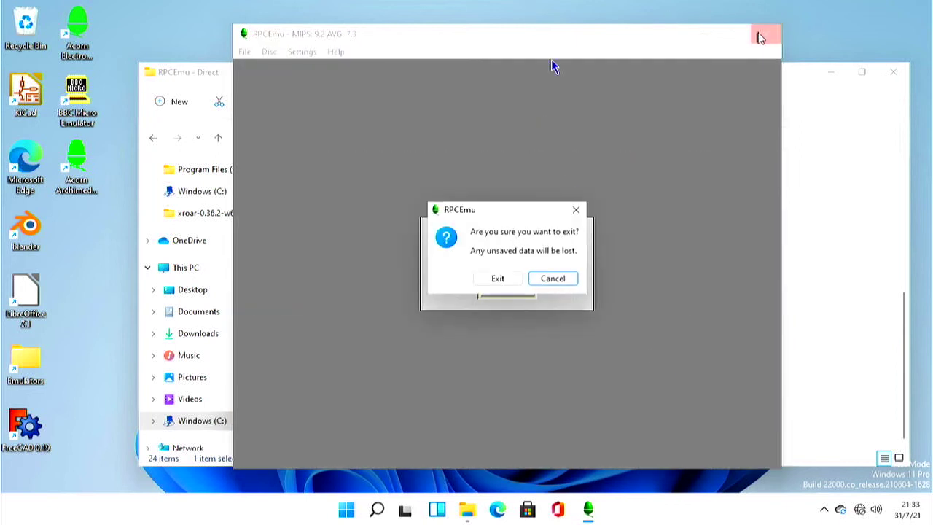
left_click(484, 279)
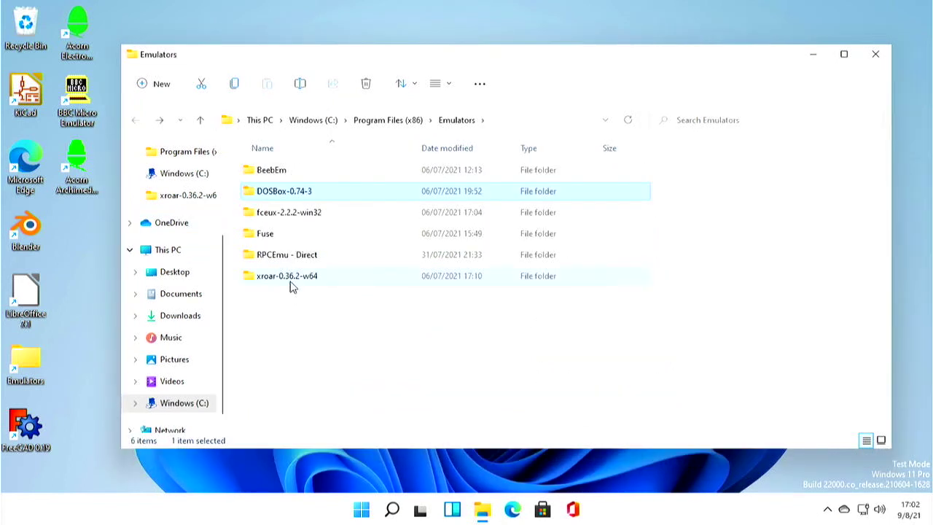
Launch the xroar application from the xroar-0.36.2-w64 folder in Emulators and look through its display and tool options
double_click(288, 277)
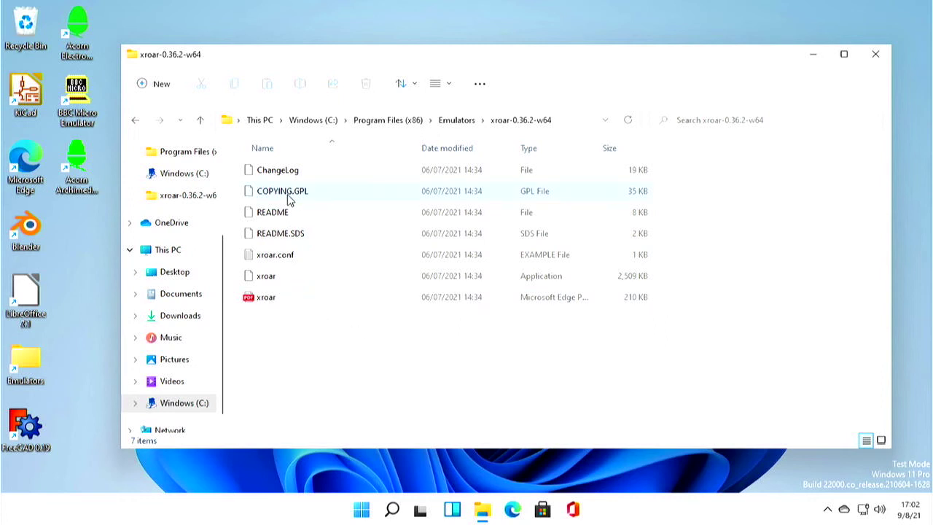
left_click(262, 283)
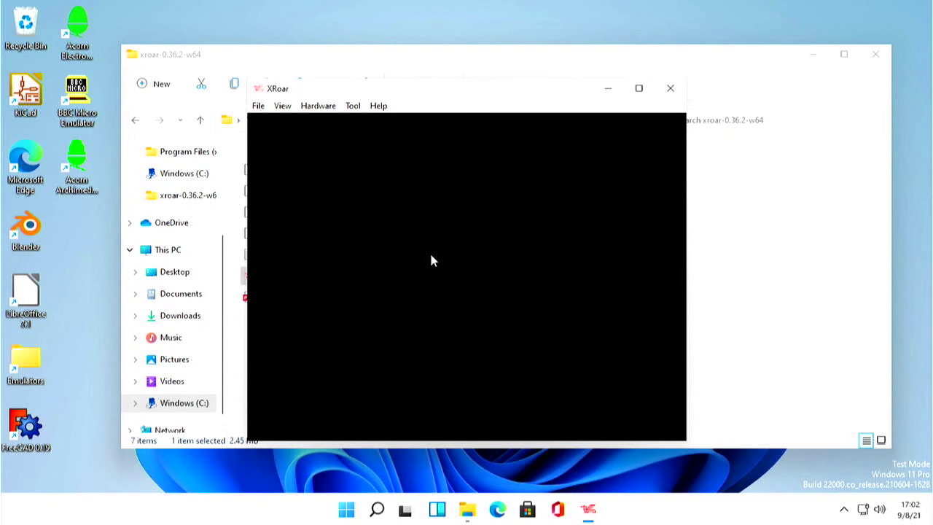
left_click(325, 105)
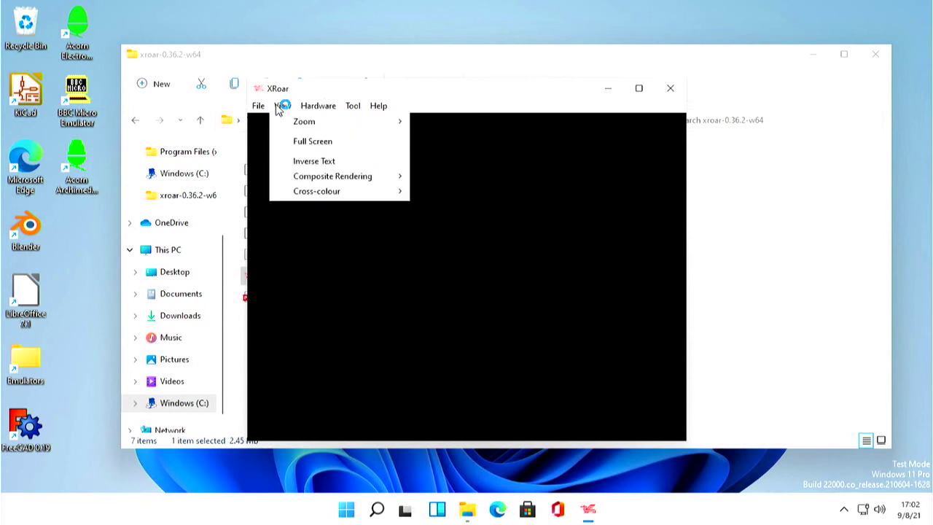
mouse_move(269, 108)
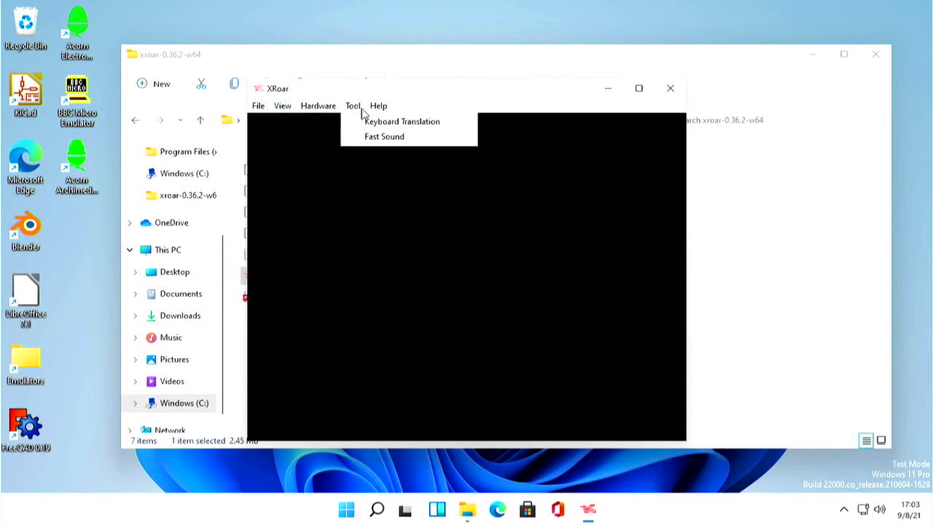
mouse_move(335, 107)
Reposition the XRoar window over the file window and close the emulator
left_click(416, 93)
left_click_drag(416, 93, 384, 66)
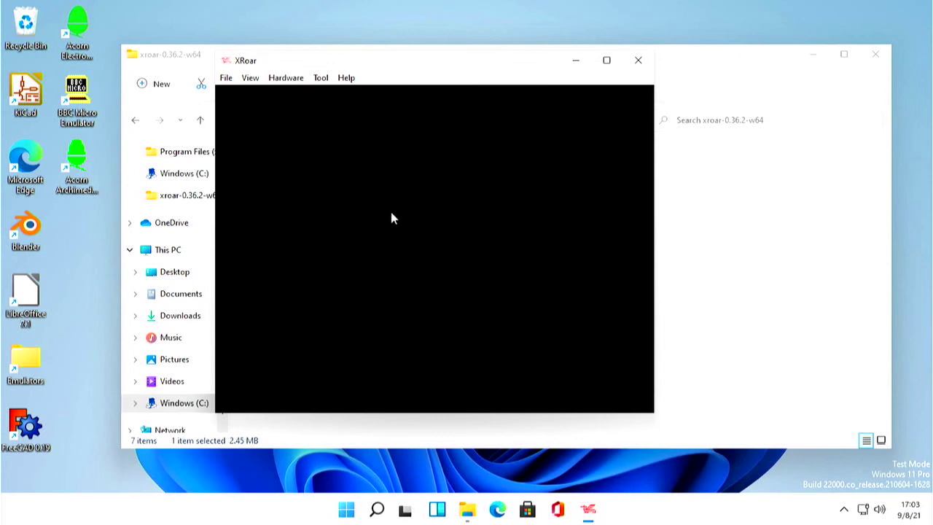
left_click(637, 60)
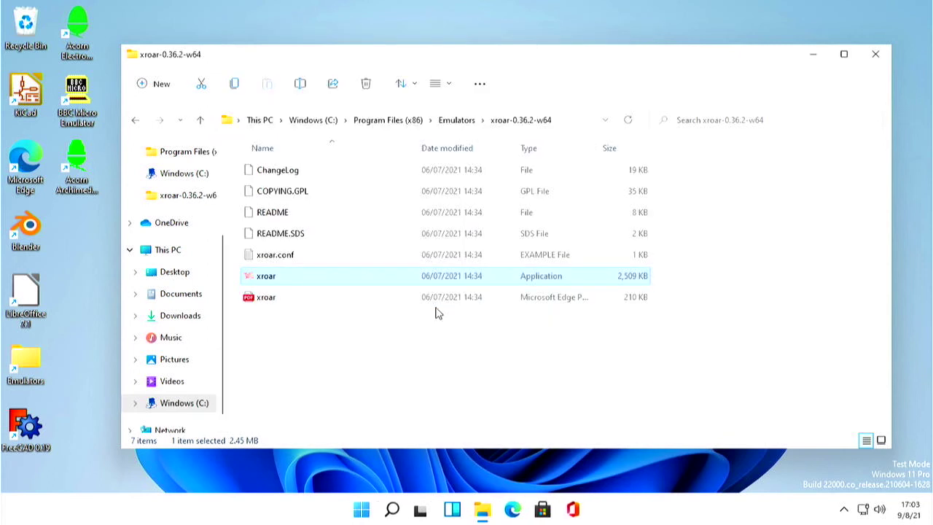
Launch x64sc from the bin folder of GTK3VICE-3.5-win64 in Program Files (x86)
key("alt+Up")
key("alt+Up")
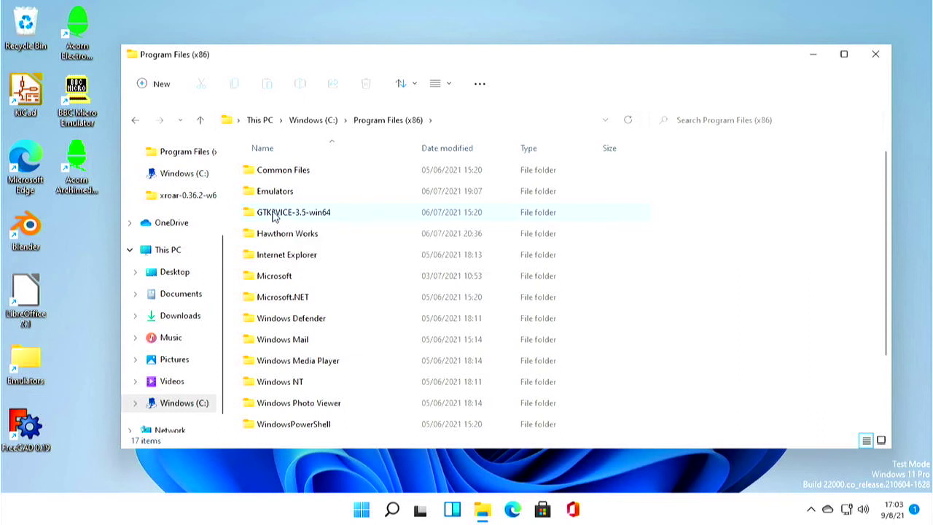
left_click(275, 213)
key("Return")
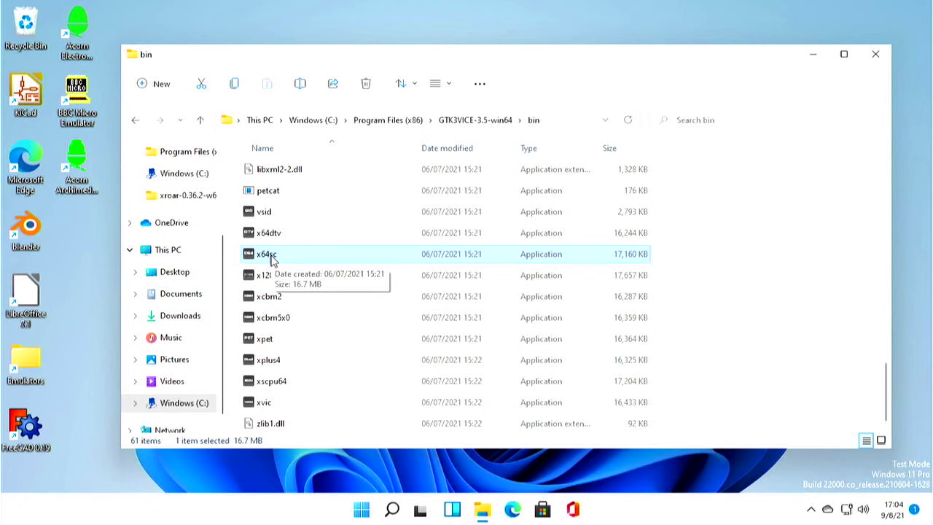
double_click(266, 254)
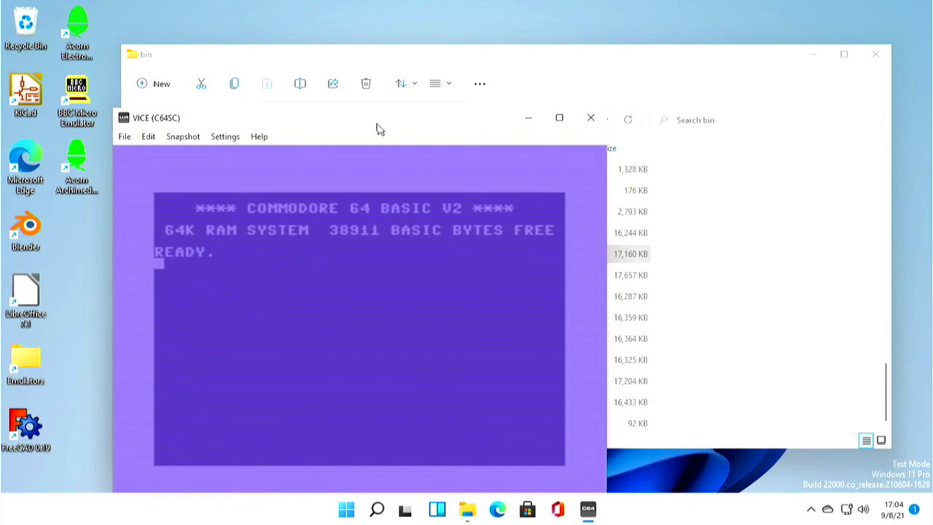
Look through the Commodore 64 emulator's settings and snapshot options
left_click(292, 70)
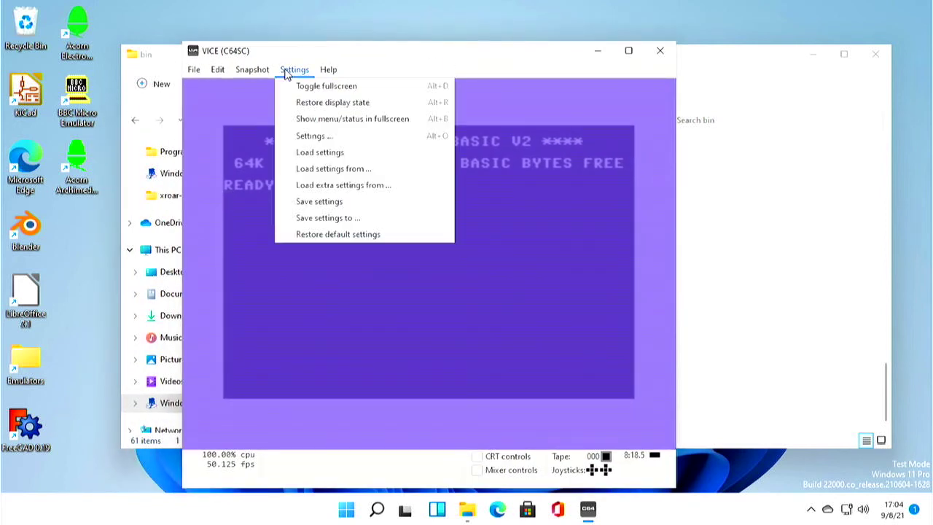
left_click(252, 70)
left_click(252, 70)
left_click(252, 70)
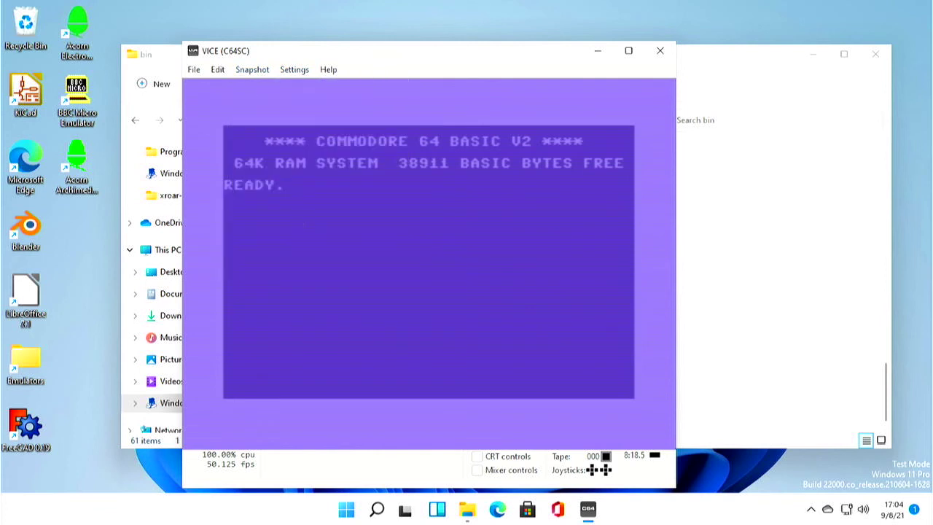
Enter the line "E VERY SLOW" at the Commodore 64 BASIC prompt and exit VICE
type("E VERY SLOW")
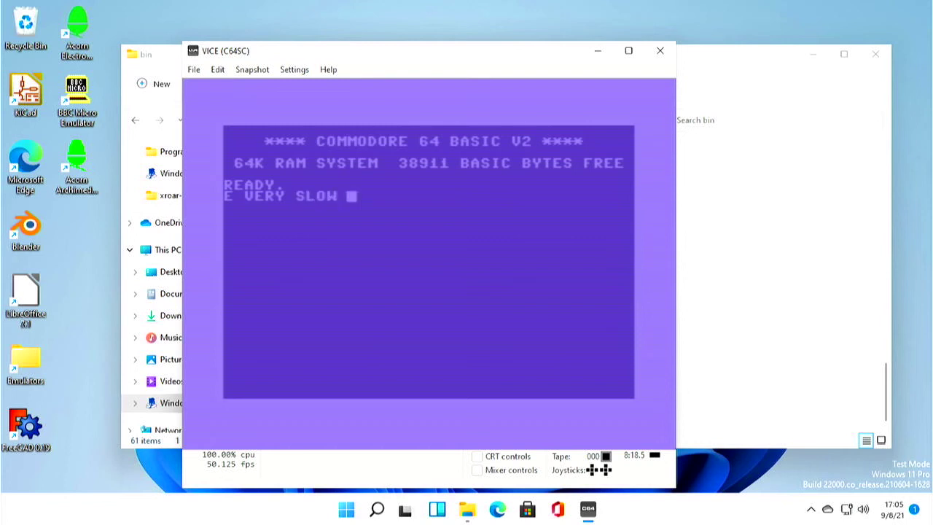
key("Return")
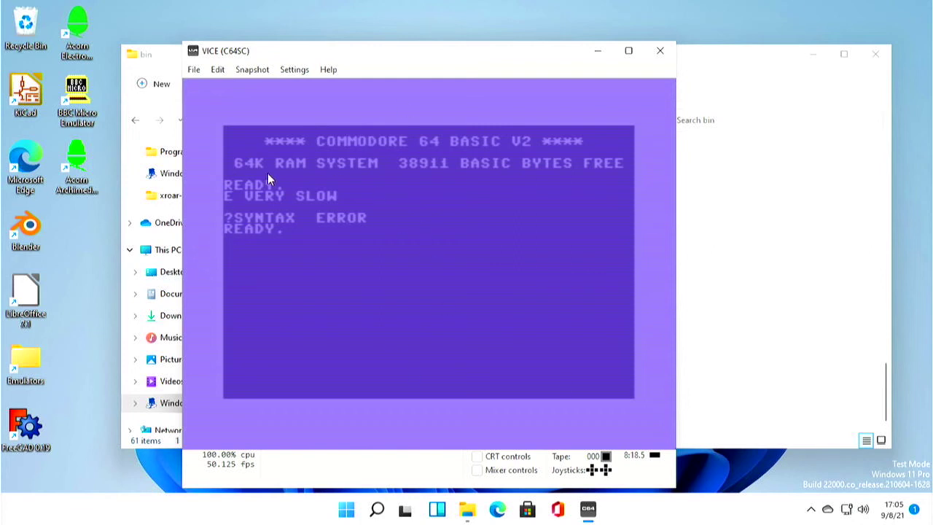
left_click(659, 51)
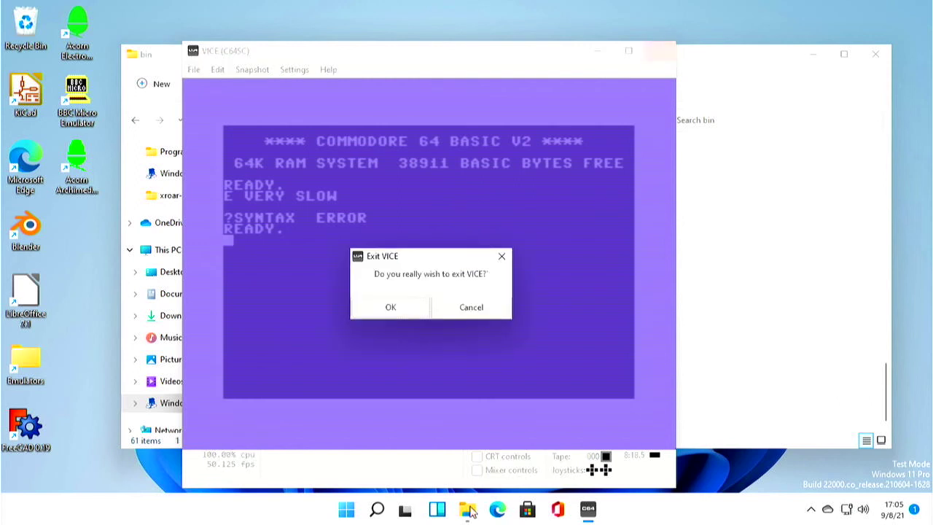
left_click(391, 307)
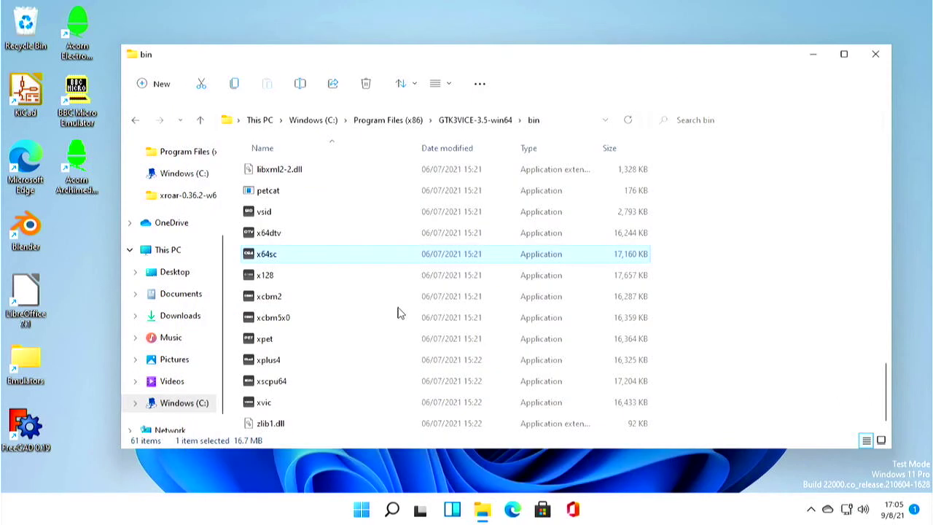
Launch the xpet emulator from the same bin folder and enter "hello" at its Commodore BASIC prompt
left_click(268, 339)
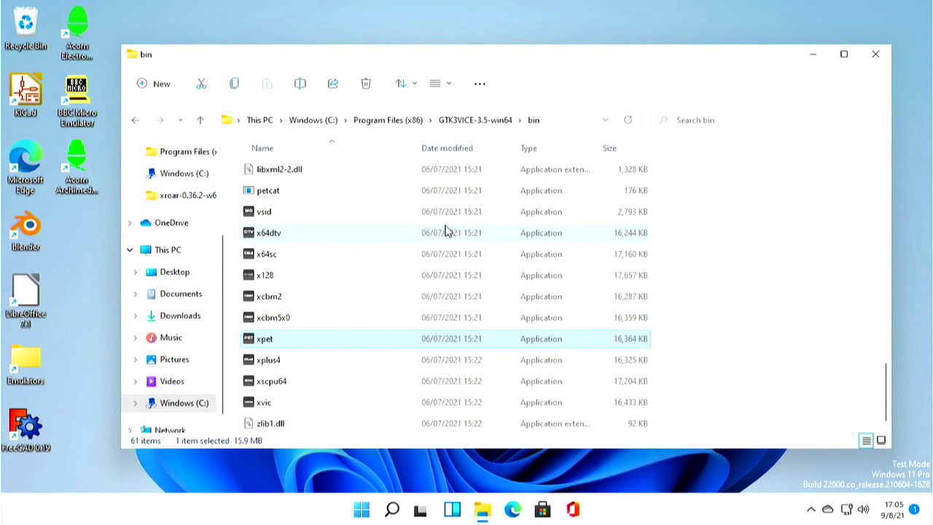
key("Return")
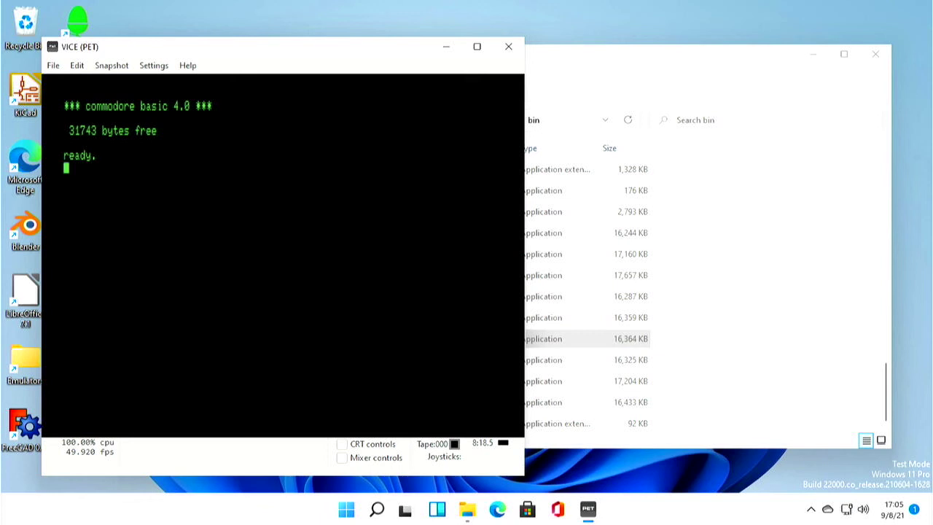
type("hello")
key("Return")
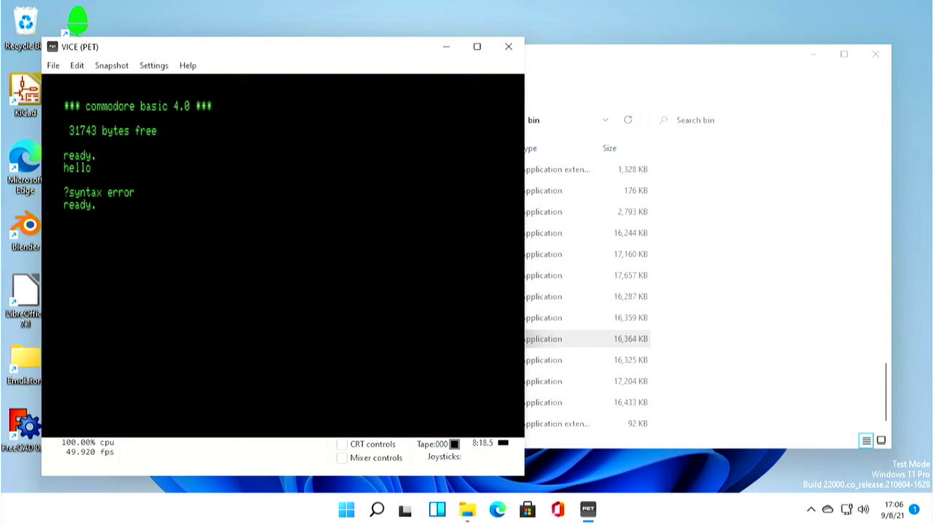
Move the VICE (PET) window clear of the desktop icons and exit the emulator
left_click_drag(333, 54, 492, 43)
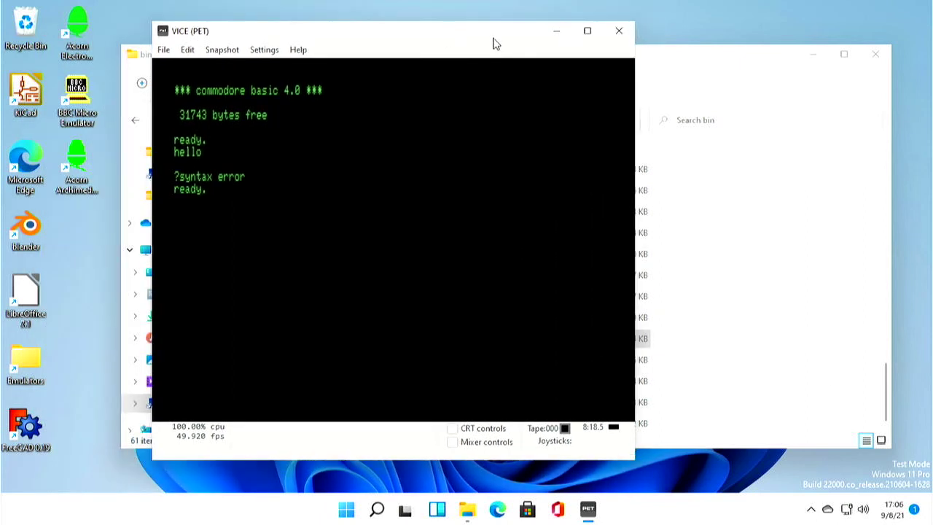
left_click(620, 34)
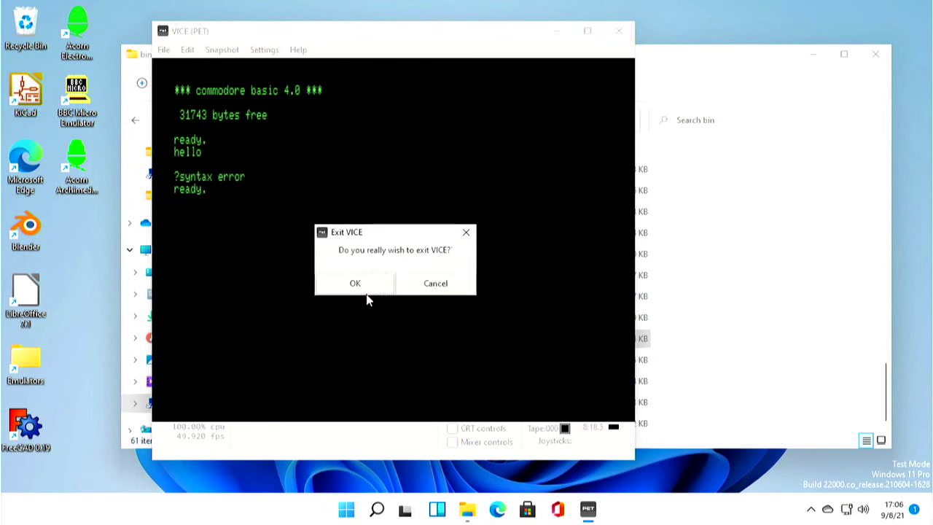